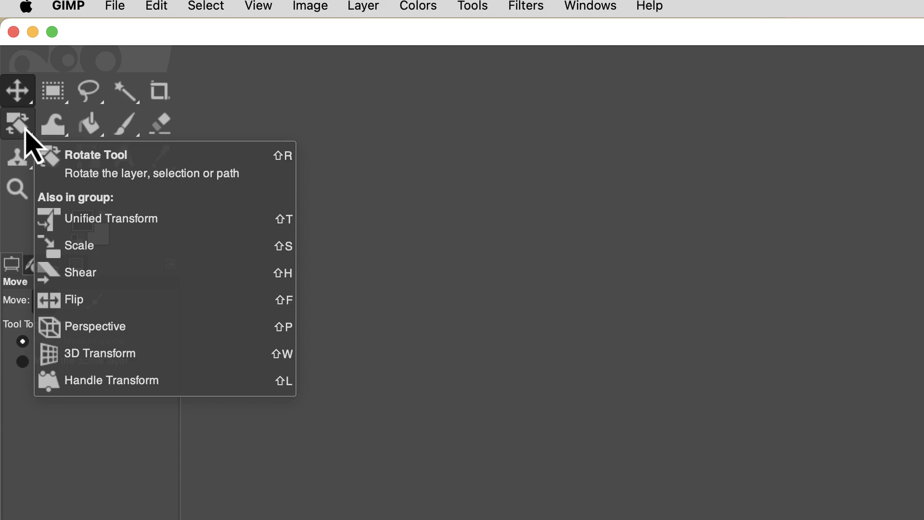
Activate the Paintbrush tool and set the foreground color to the red c40d0d
key("p")
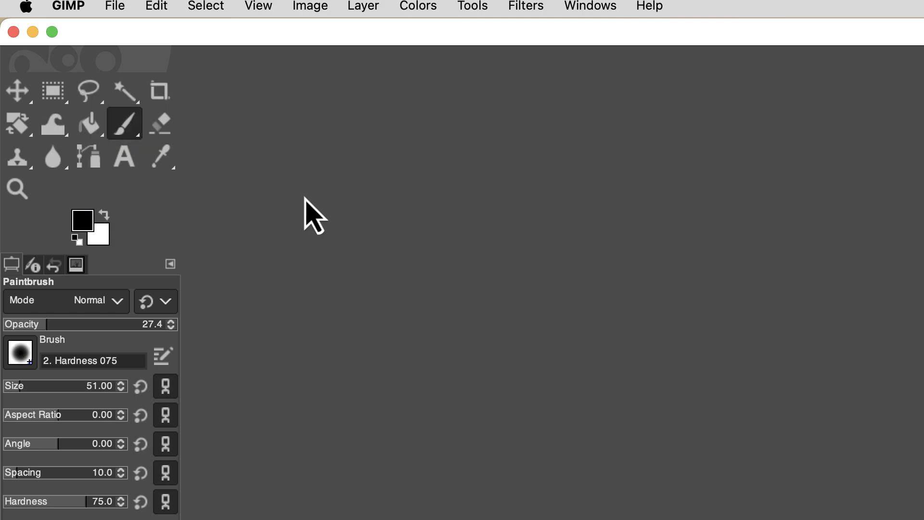
left_click(87, 229)
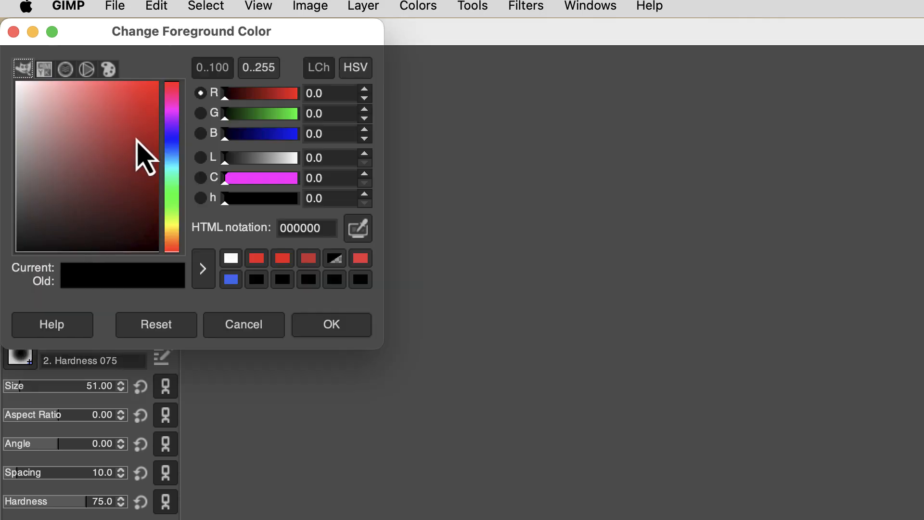
left_click(148, 121)
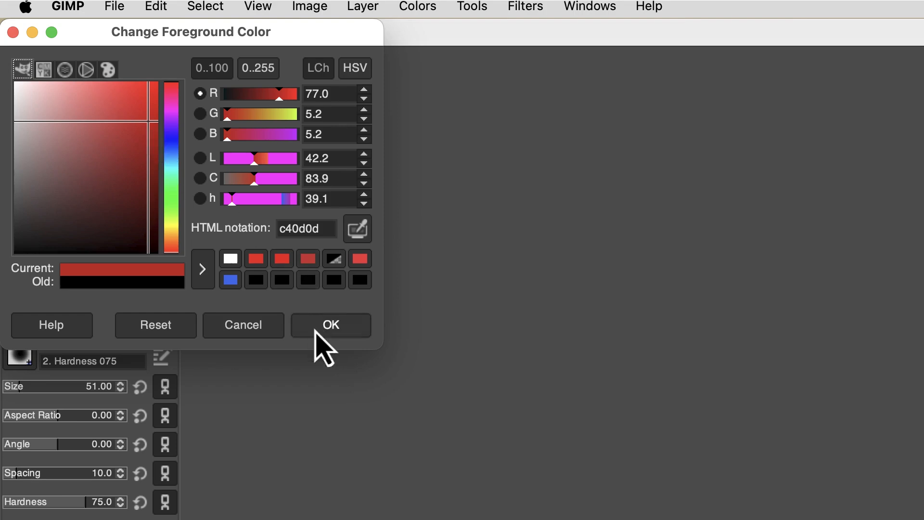
left_click(316, 332)
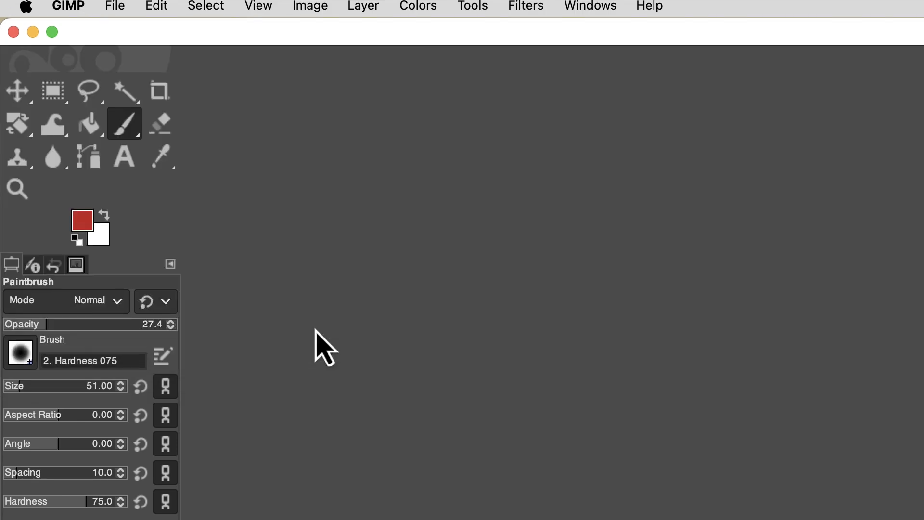
Swap the foreground and background colors, and restore both to the default black and white
left_click(105, 217)
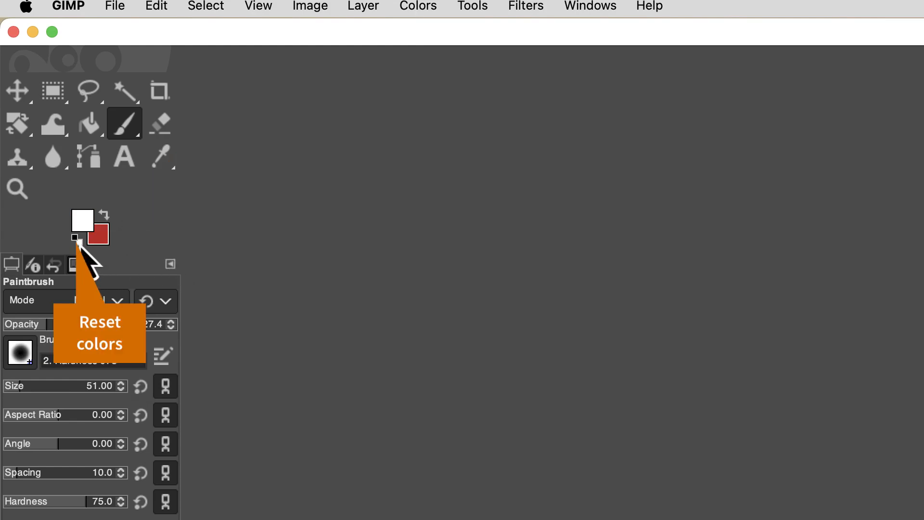
left_click(77, 241)
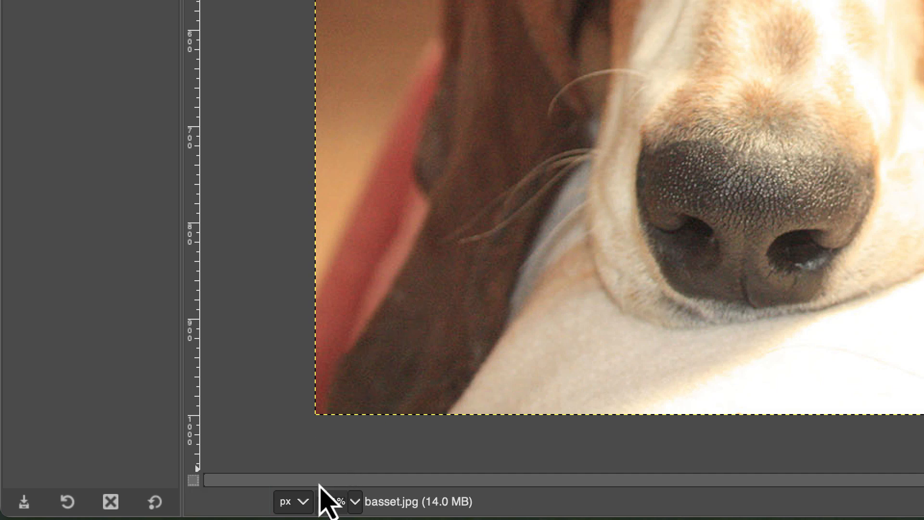
Set the ruler unit of basset.jpg to inches and navigate to another part of the enlarged photo
left_click(304, 502)
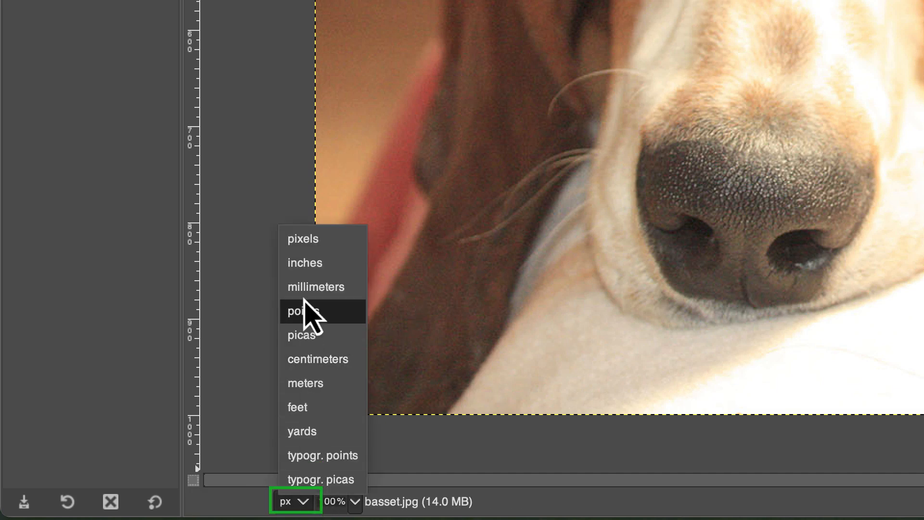
left_click(307, 270)
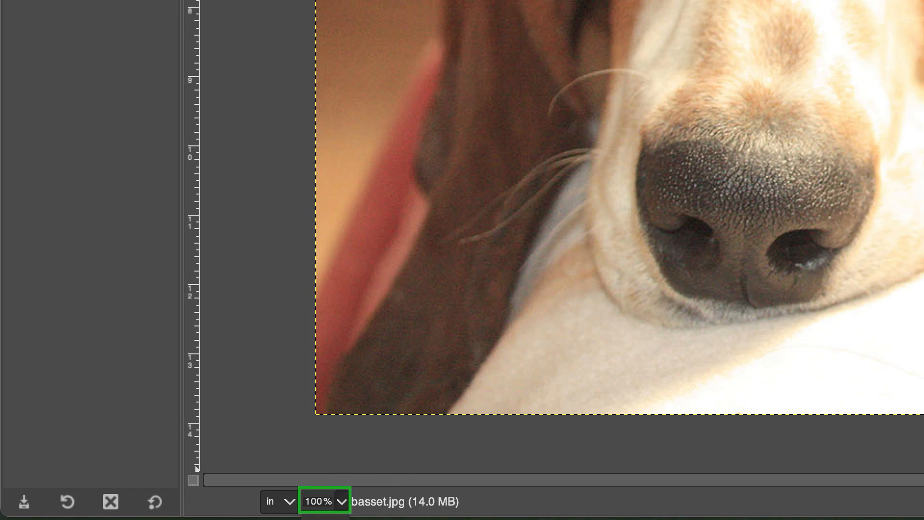
left_click(325, 519)
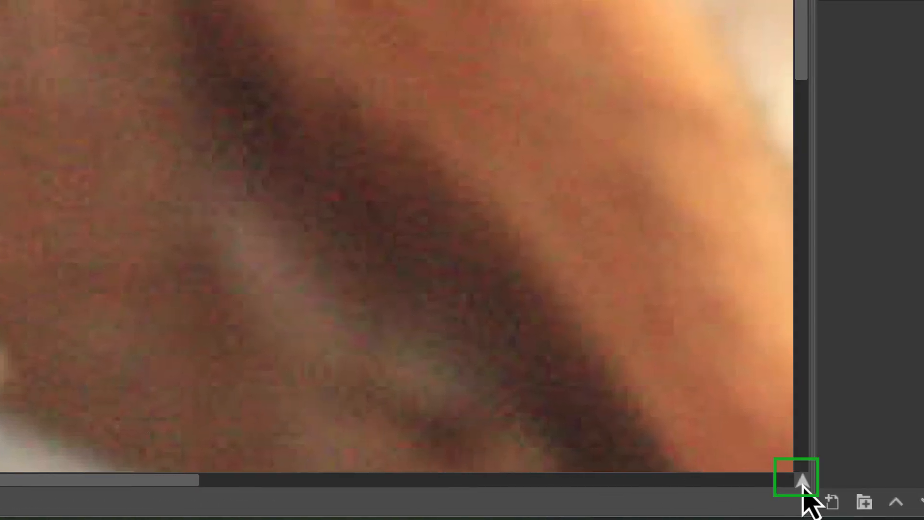
left_click_drag(801, 485, 781, 505)
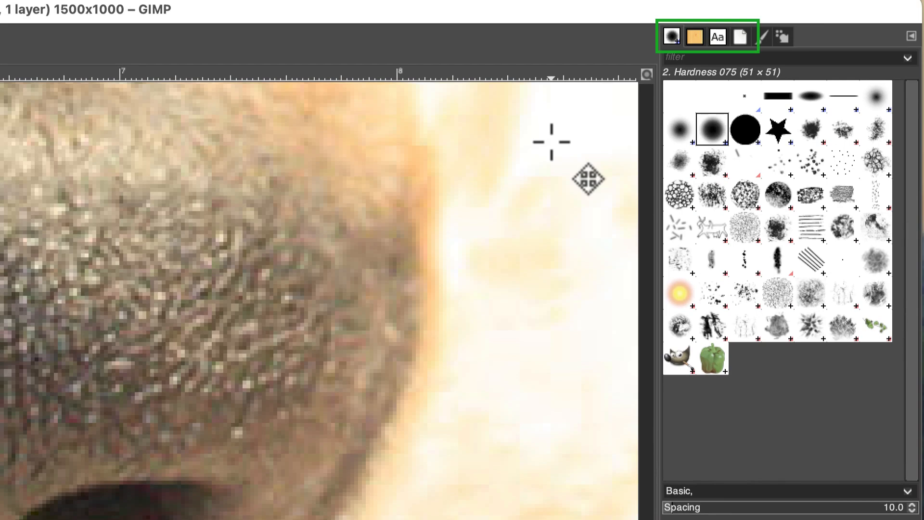
Look through the available patterns, the fonts and the document history
left_click(695, 39)
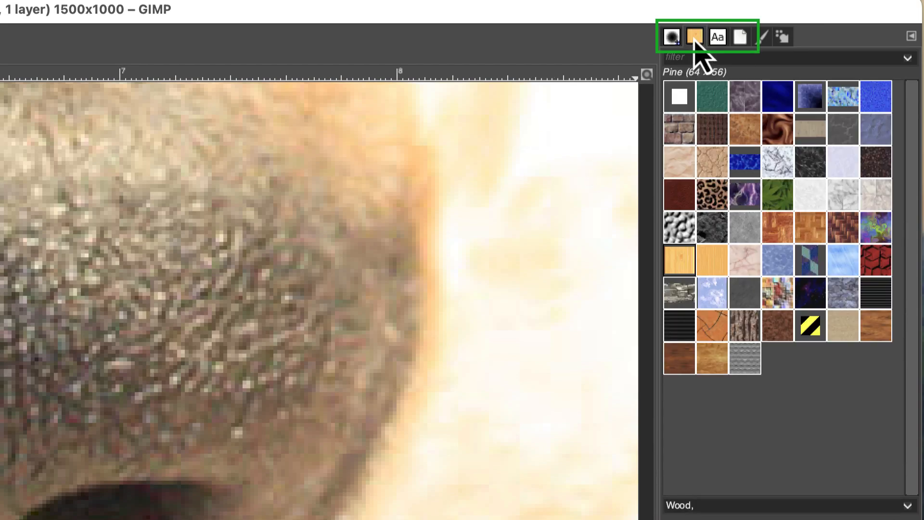
left_click(717, 37)
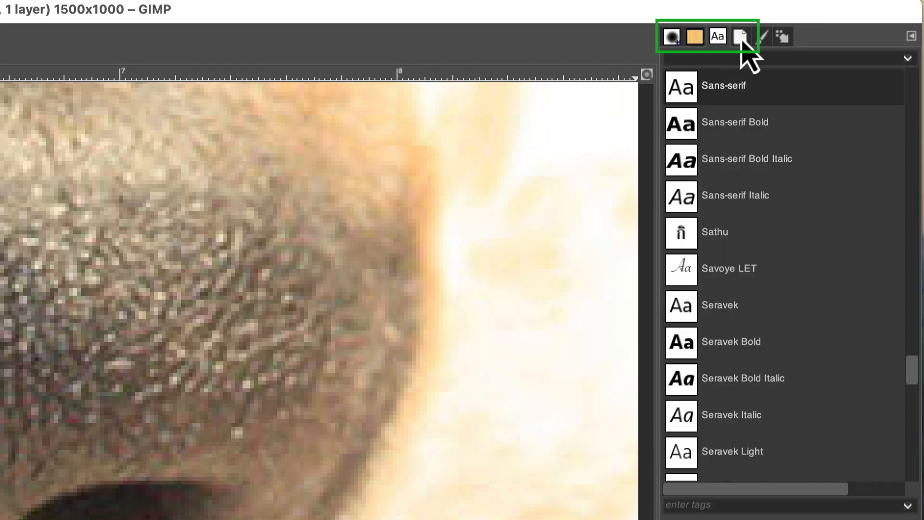
left_click(740, 38)
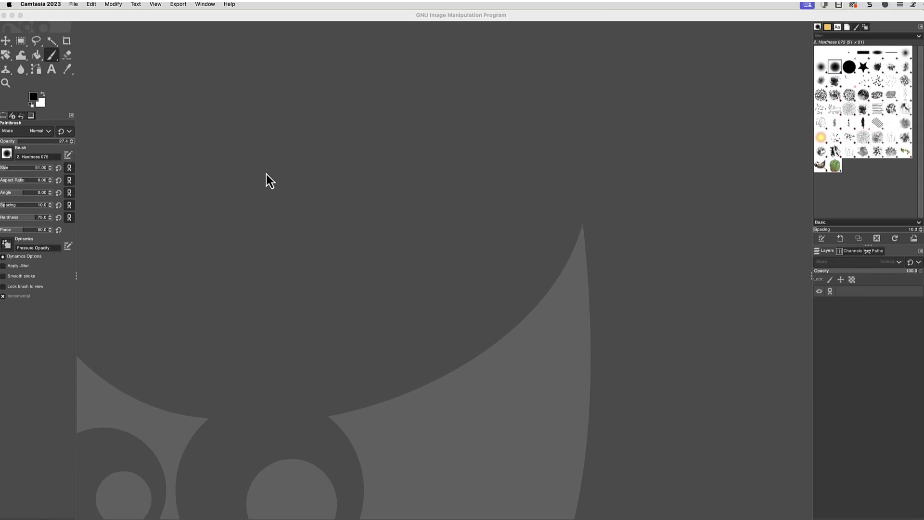
Create a new image with a custom width of 1000 px instead of using a template
left_click(267, 174)
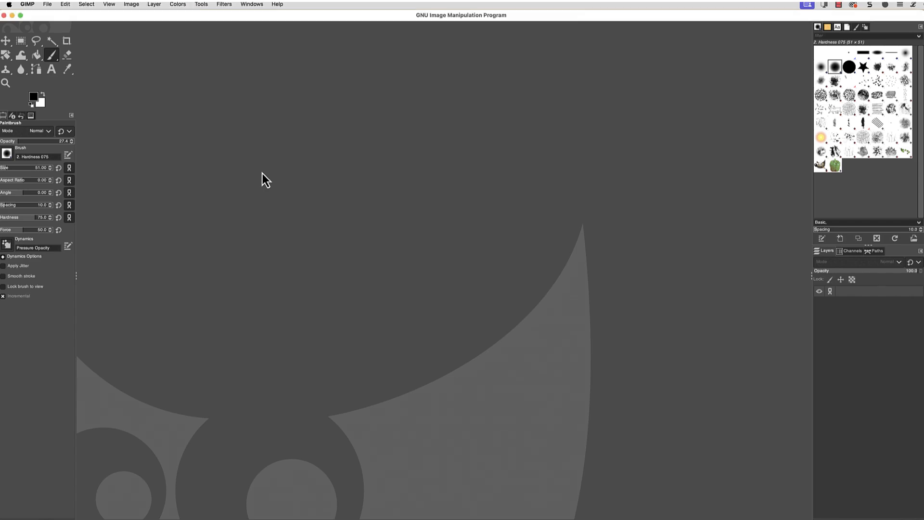
left_click(46, 3)
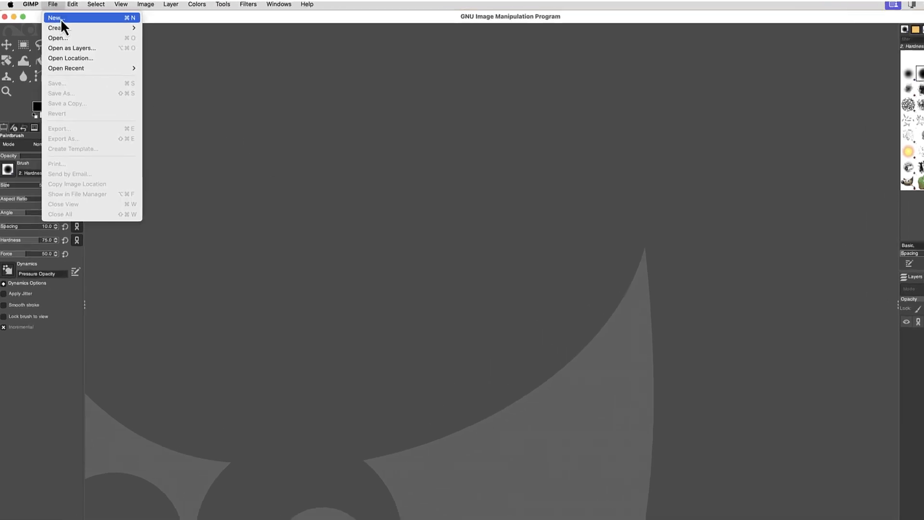
left_click(55, 19)
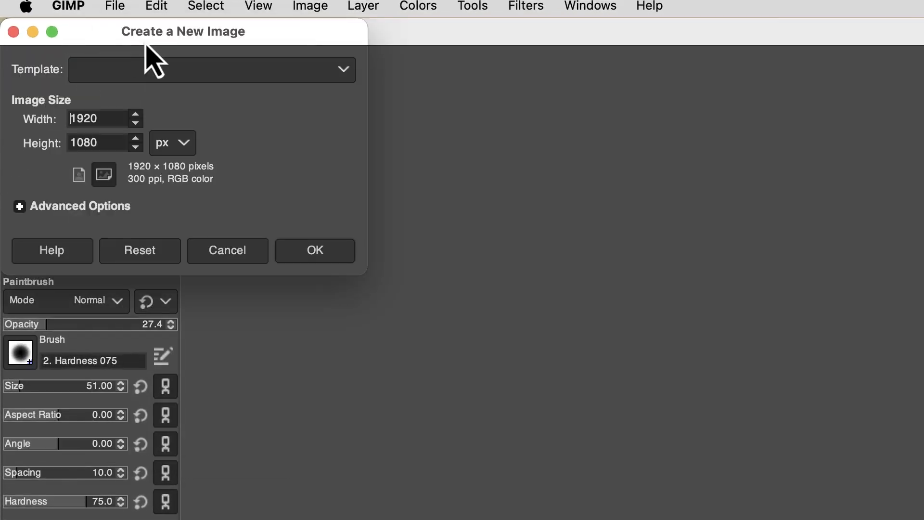
left_click_drag(134, 44, 488, 215)
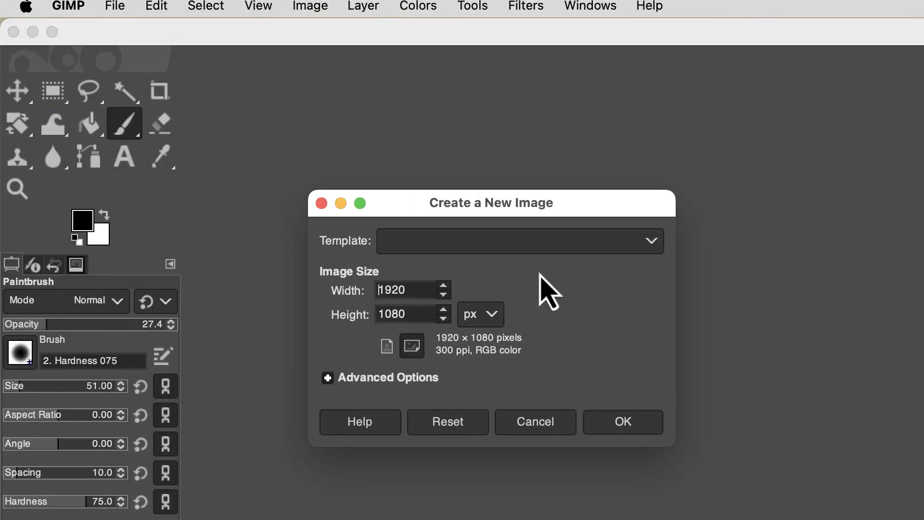
left_click(583, 248)
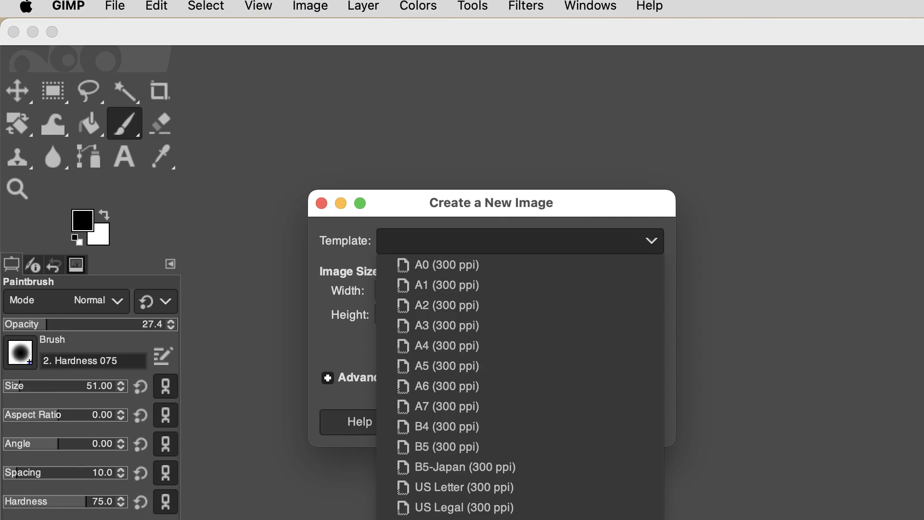
left_click(532, 244)
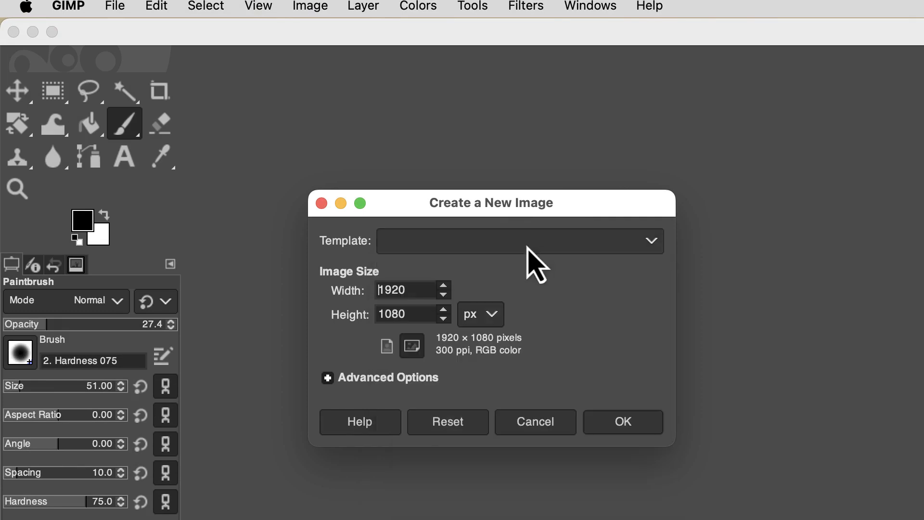
left_click_drag(408, 287, 343, 286)
type("1000")
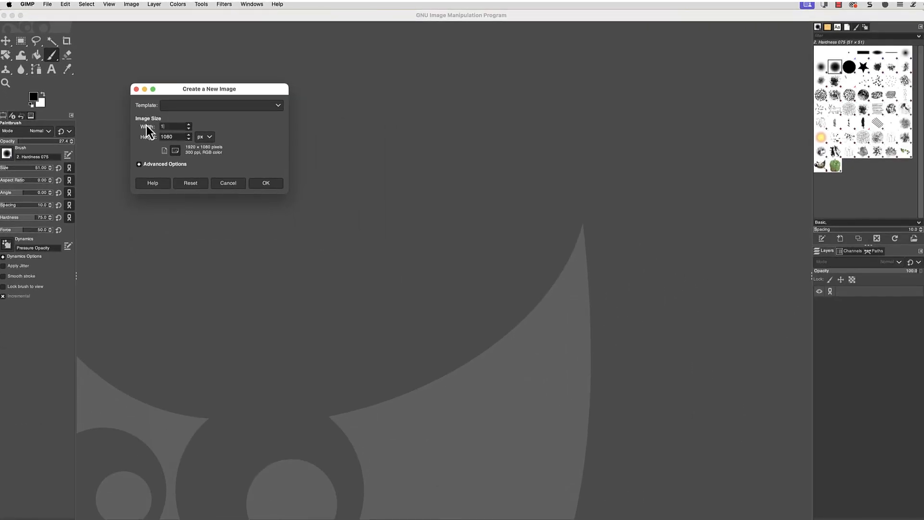
key("Tab")
left_click(262, 184)
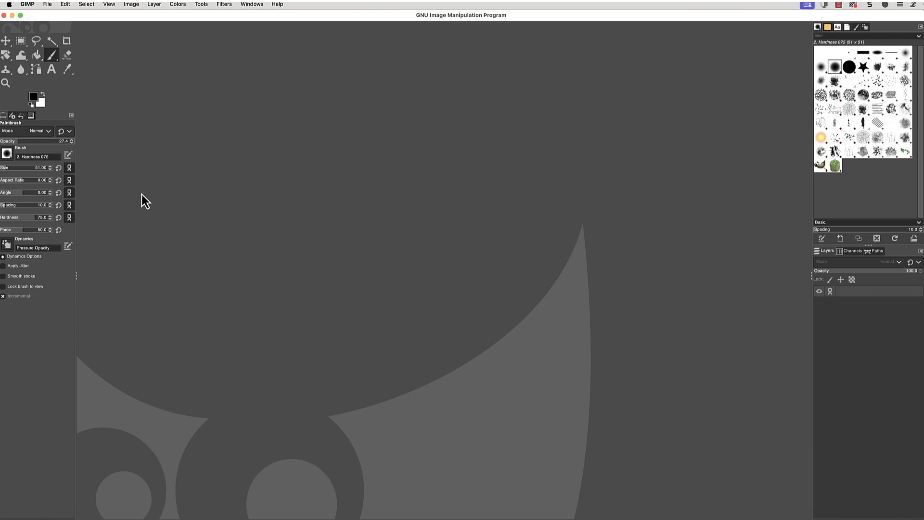
Create a new image from the clipboard contents
left_click(50, 4)
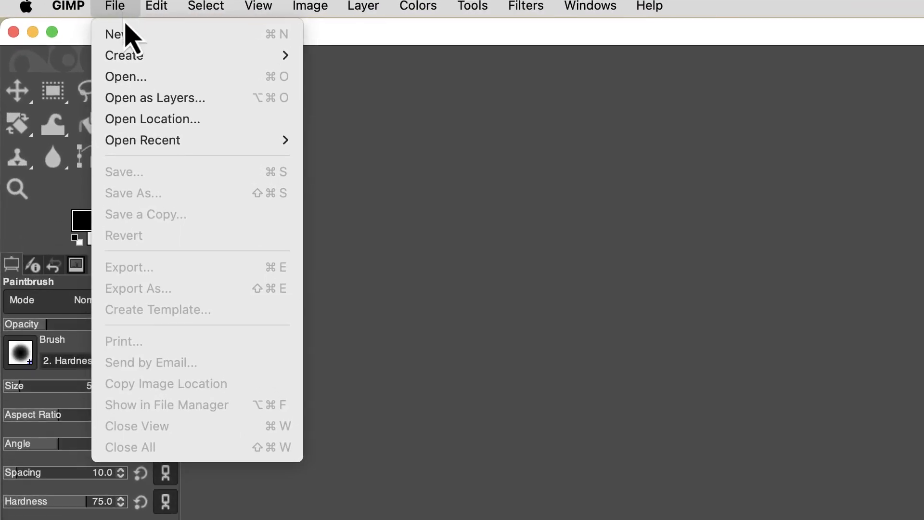
mouse_move(133, 65)
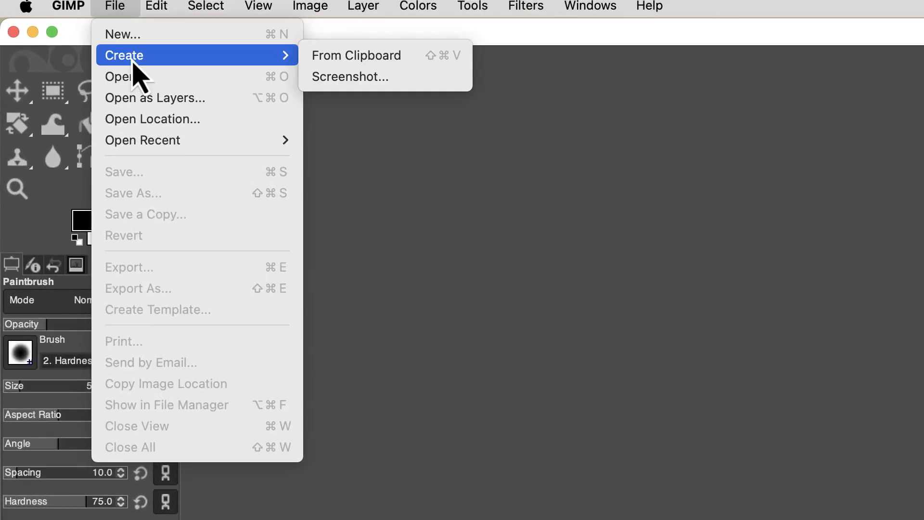
left_click(368, 58)
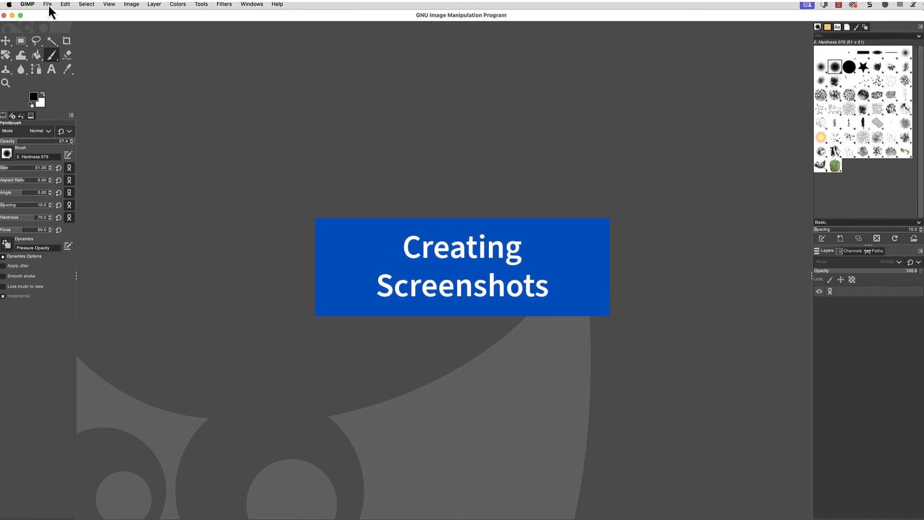
Open the Screenshot options for creating an image from a screen capture and move the dialog clear of the tools
left_click(48, 5)
mouse_move(64, 26)
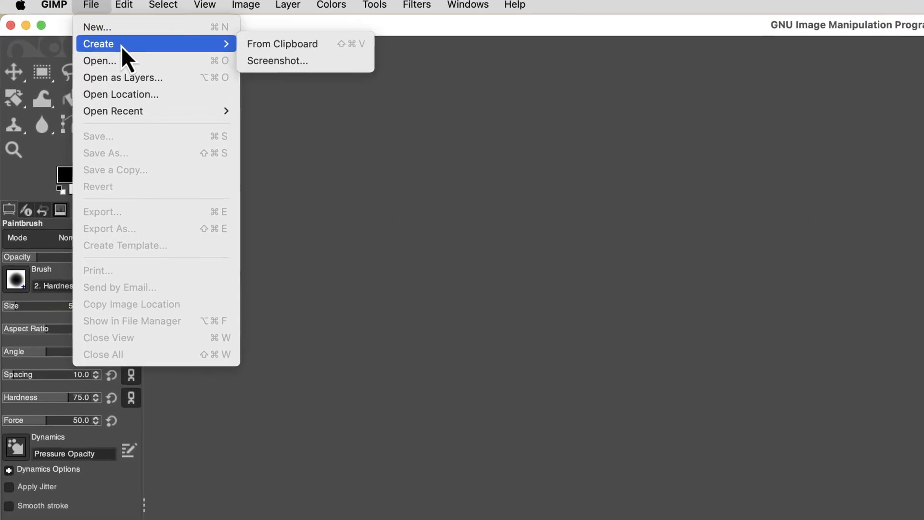
left_click(314, 65)
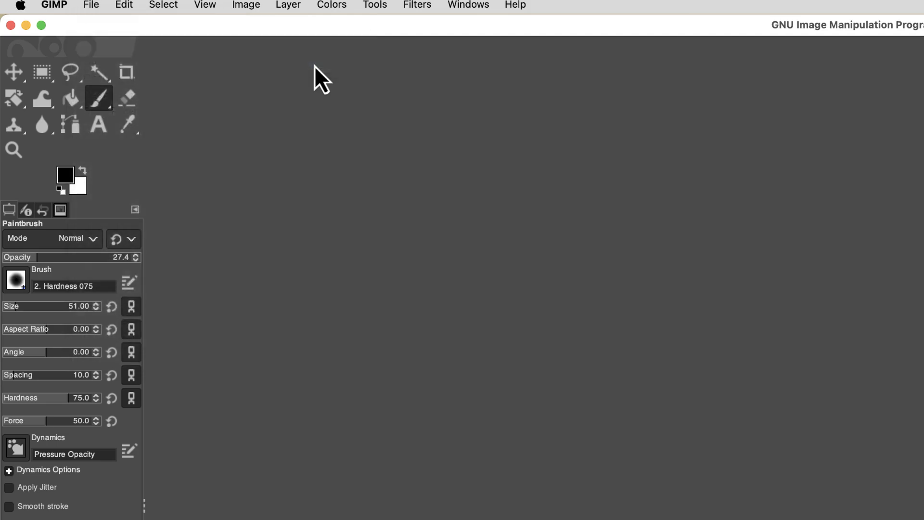
left_click_drag(254, 31, 460, 162)
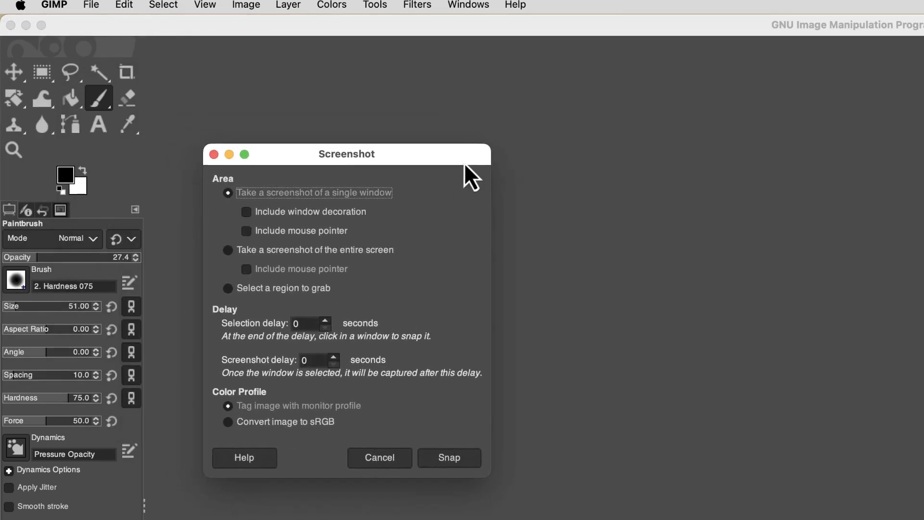
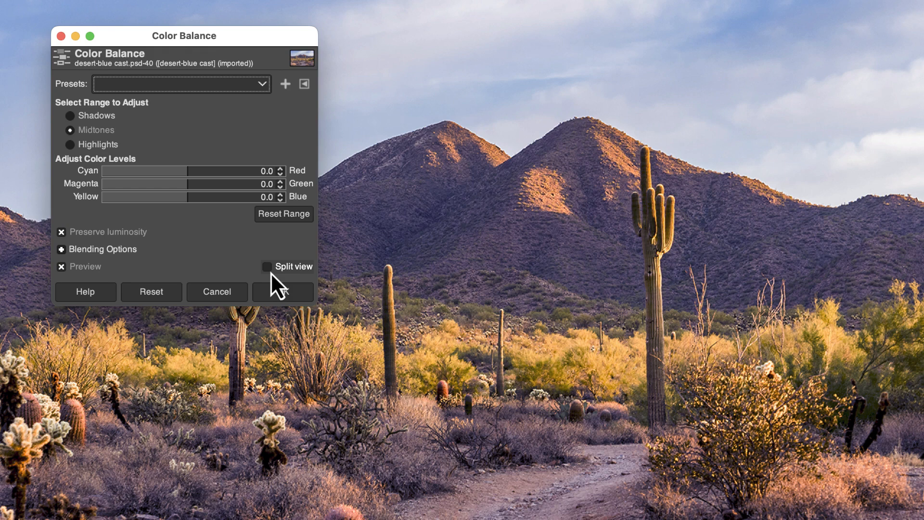
Apply Color Balance to the desert photo's midtones with split view on, Cyan-Red at 6.7 and Yellow-Blue at -24.2
left_click(270, 271)
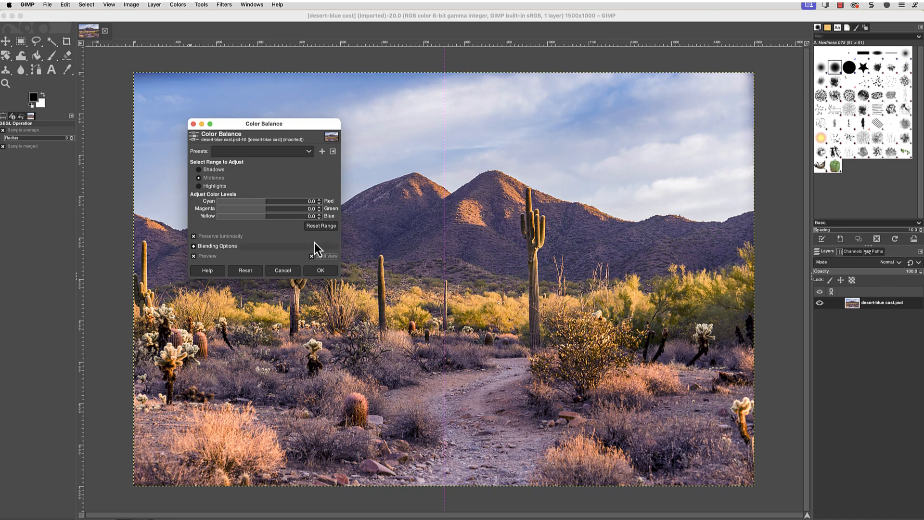
left_click(270, 200)
left_click(265, 216)
left_click_drag(264, 216, 253, 217)
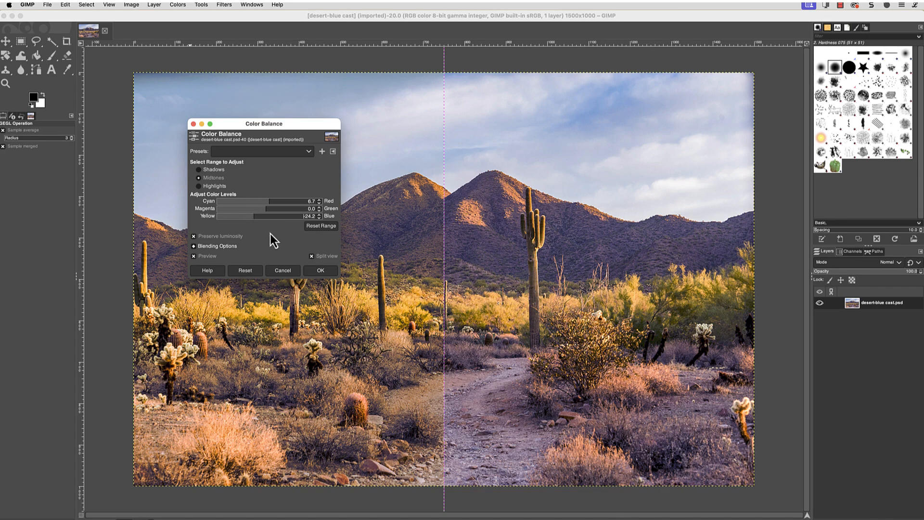
left_click(323, 274)
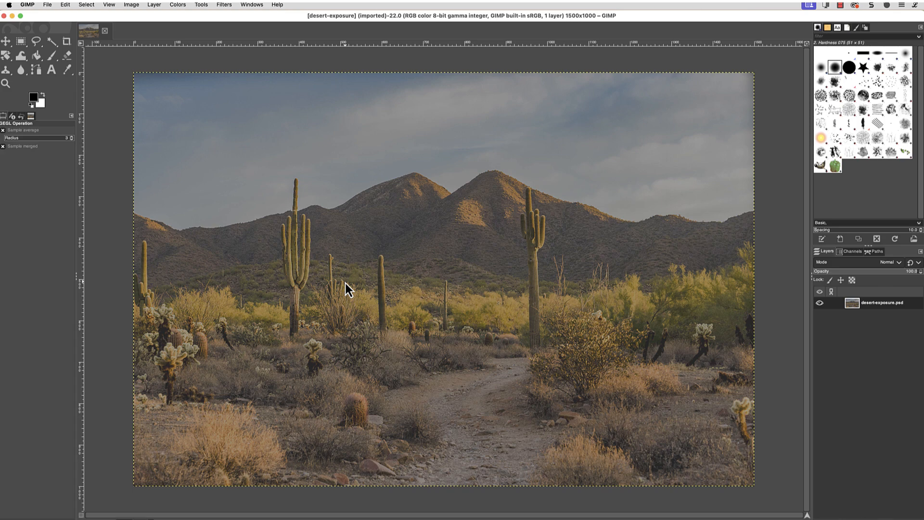
Apply Brightness-Contrast to the dark desert photo with split view on, Brightness at 46 and Contrast at 40
left_click(178, 5)
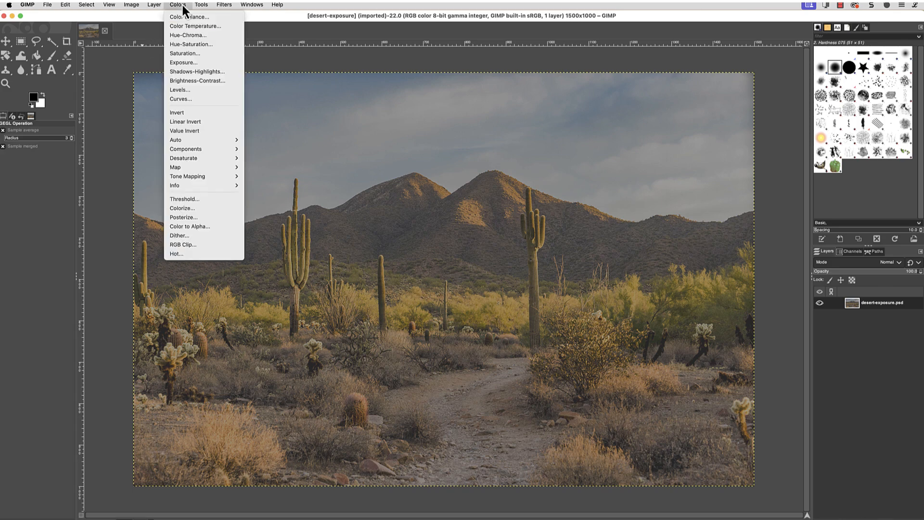
left_click(223, 81)
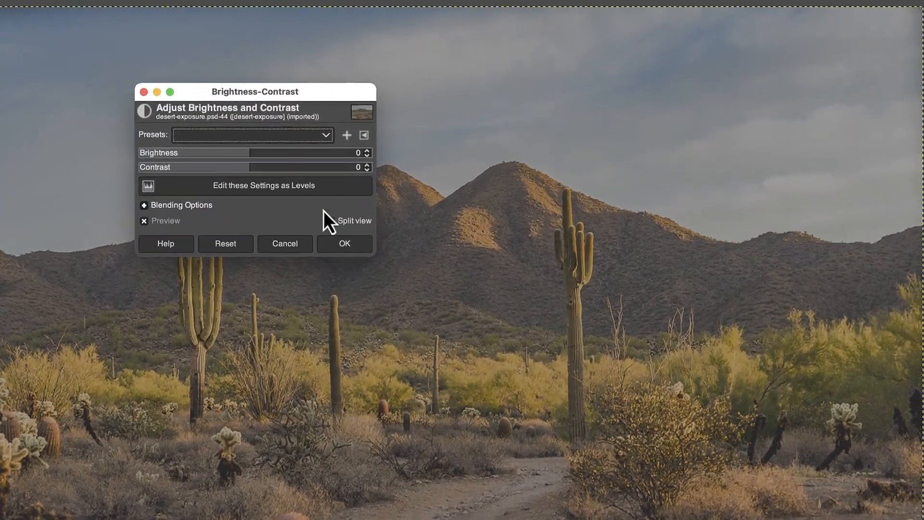
left_click(329, 221)
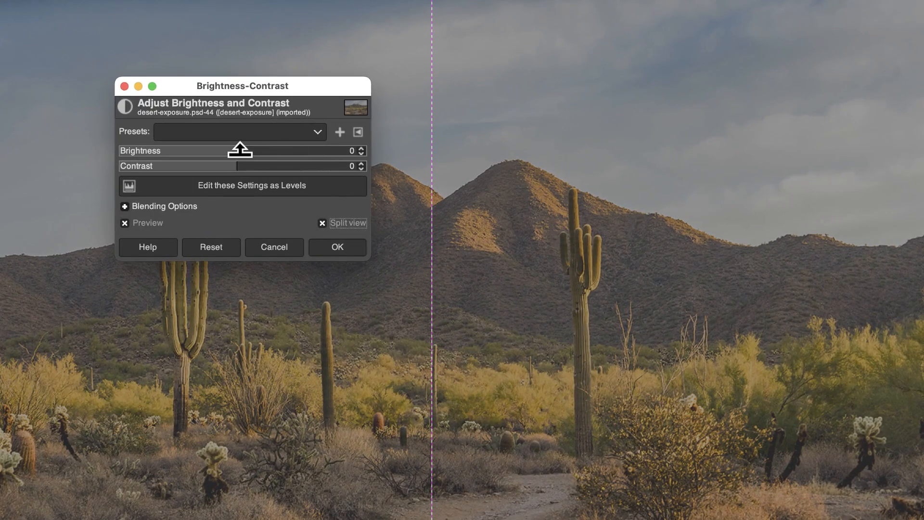
left_click_drag(239, 149, 274, 164)
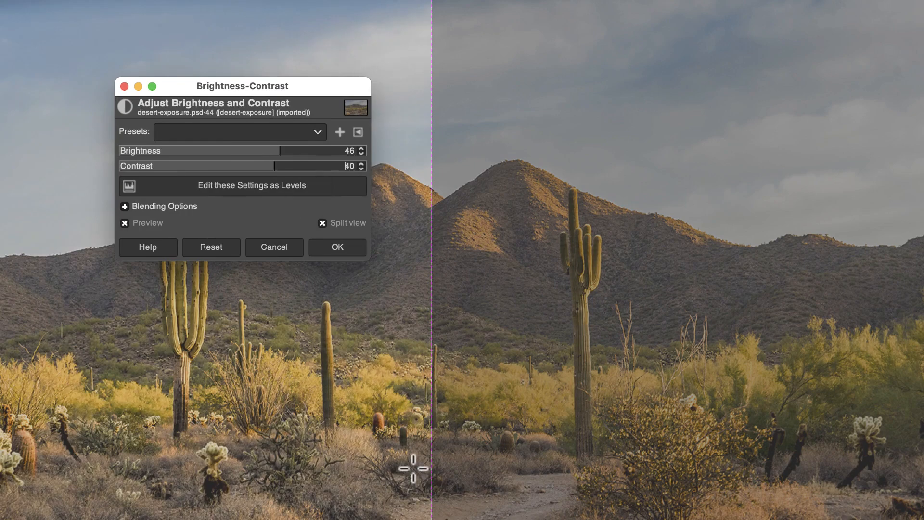
left_click(351, 249)
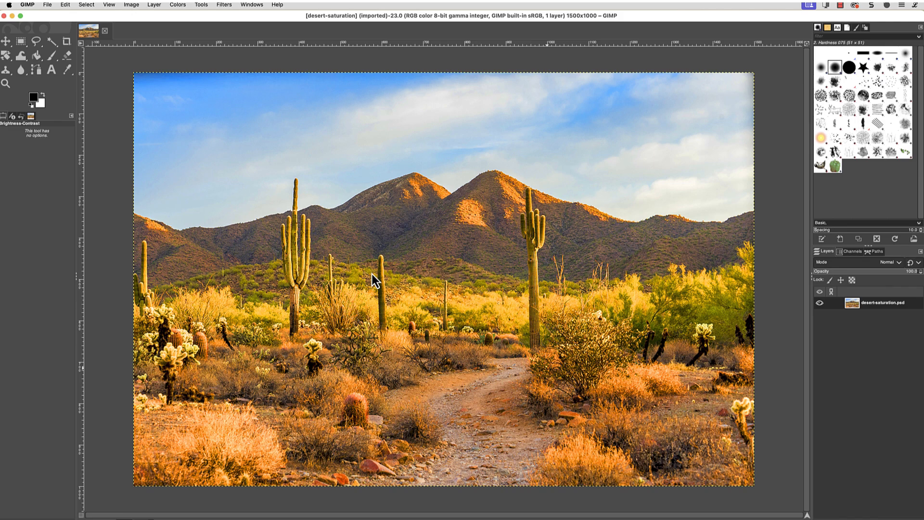
Reduce the saturation of the oversaturated desert photo with Hue-Saturation, using split view to compare
left_click(178, 5)
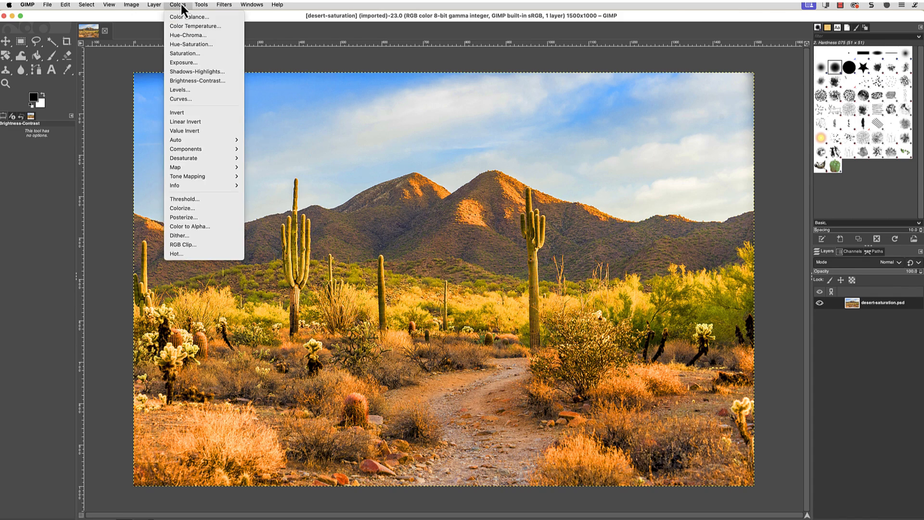
left_click(212, 44)
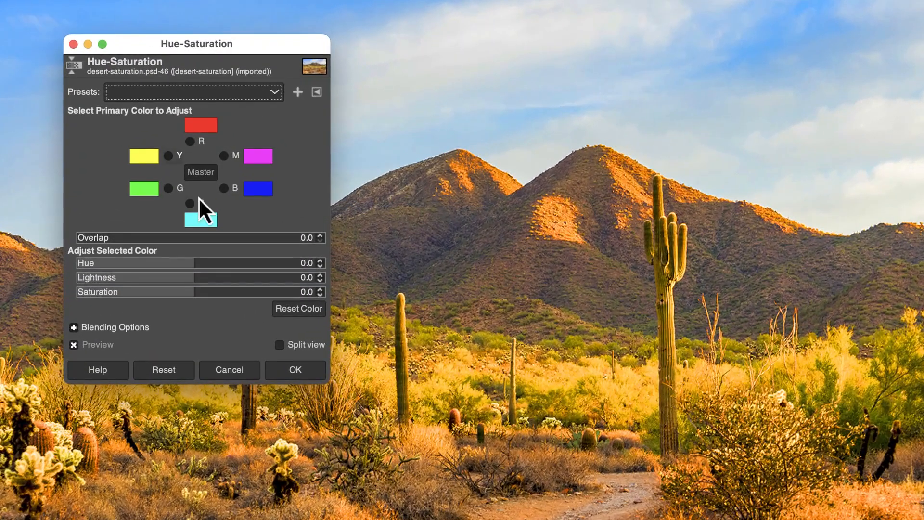
left_click(279, 345)
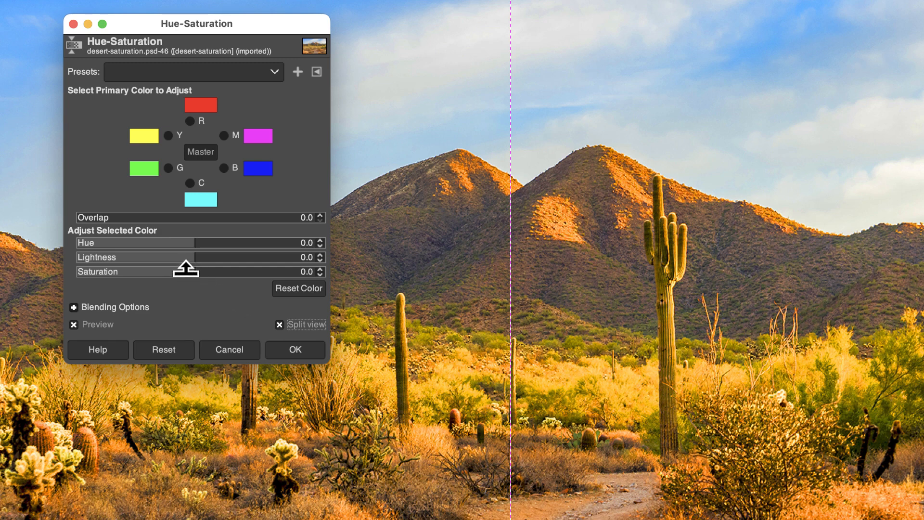
left_click_drag(190, 269, 135, 276)
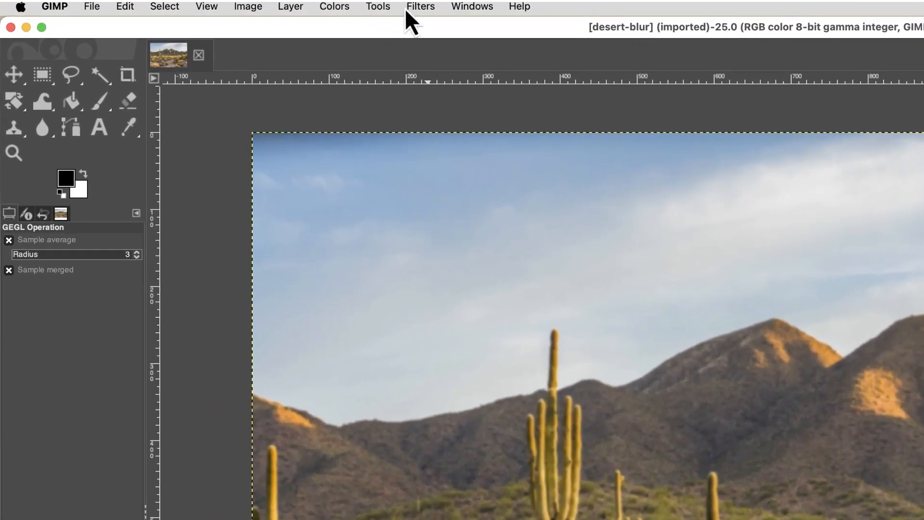
Sharpen the blurry desert photo with Unsharp Mask at radius 2.628 and amount 1.294, with split view on
left_click(415, 7)
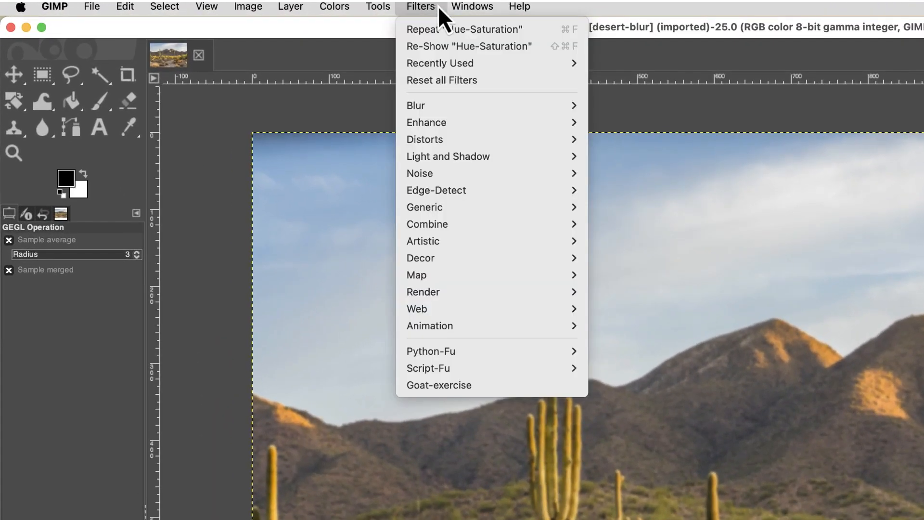
mouse_move(454, 122)
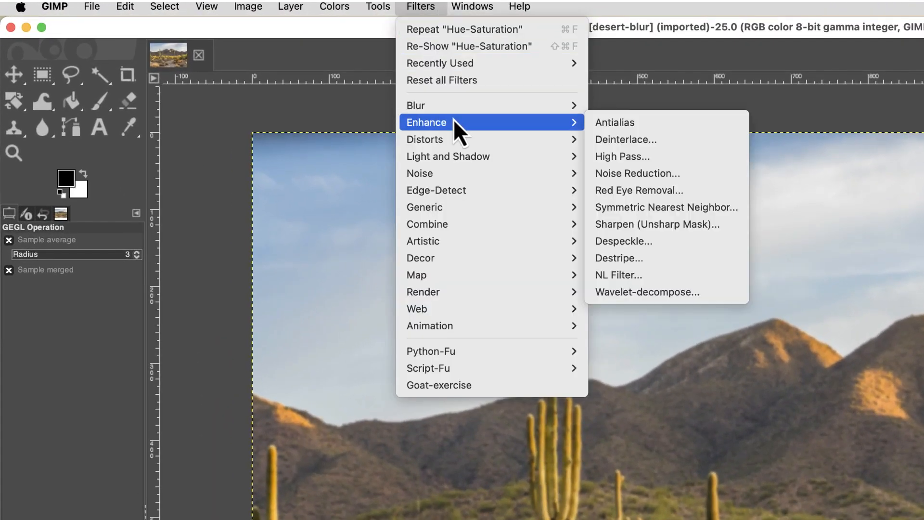
left_click(676, 230)
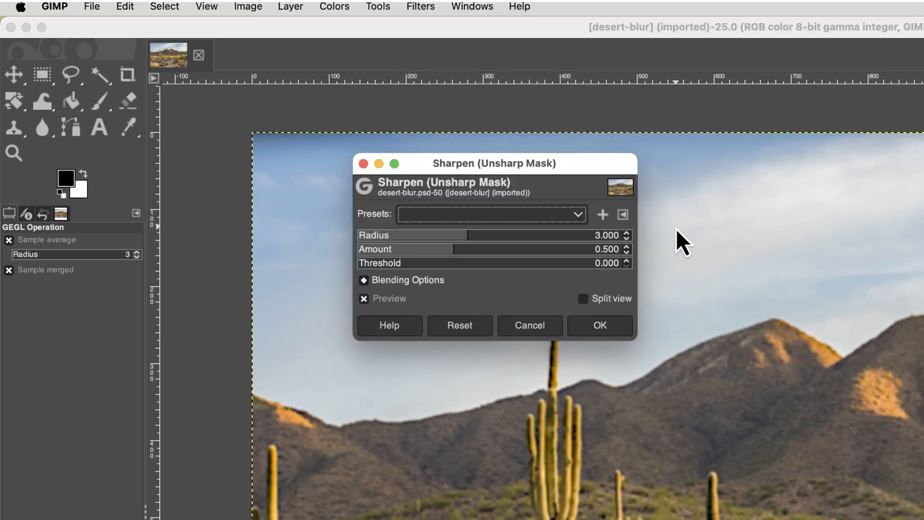
left_click(459, 248)
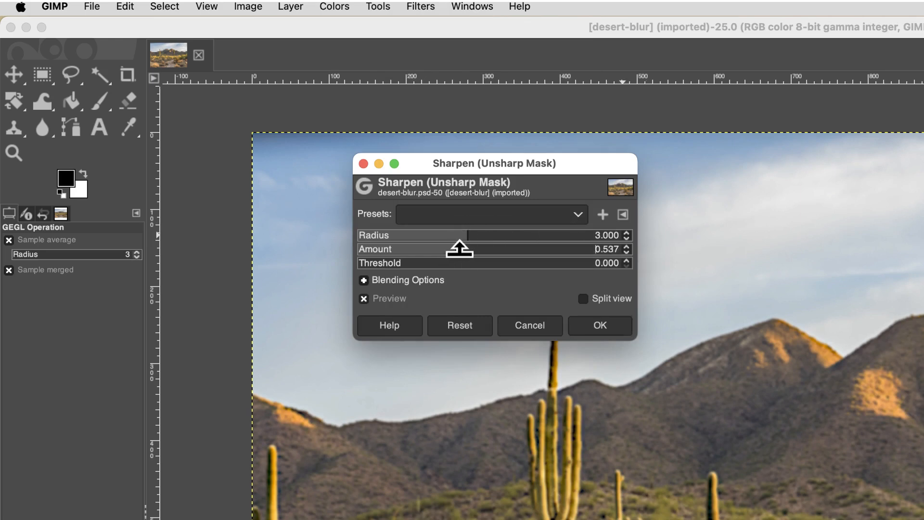
left_click_drag(459, 249, 496, 262)
left_click(581, 297)
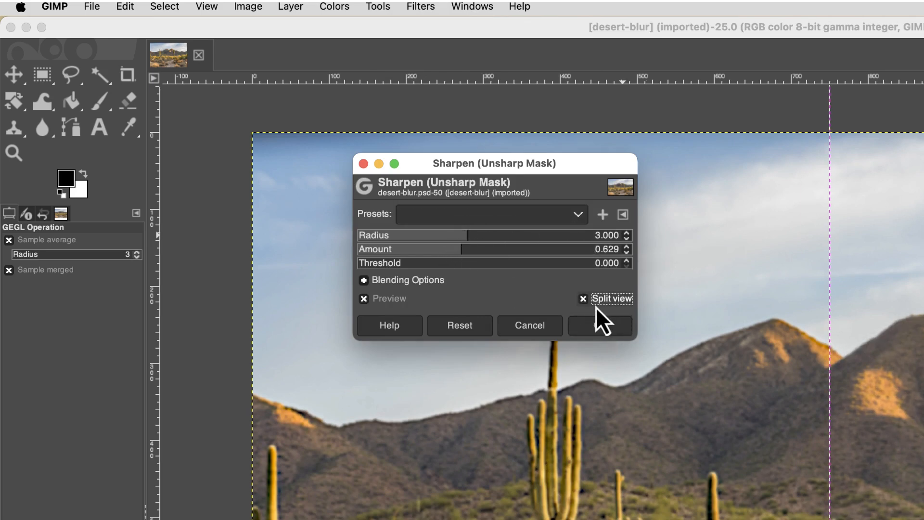
mouse_move(462, 247)
left_mouse_down()
mouse_move(484, 253)
mouse_move(491, 235)
mouse_move(463, 235)
left_mouse_up()
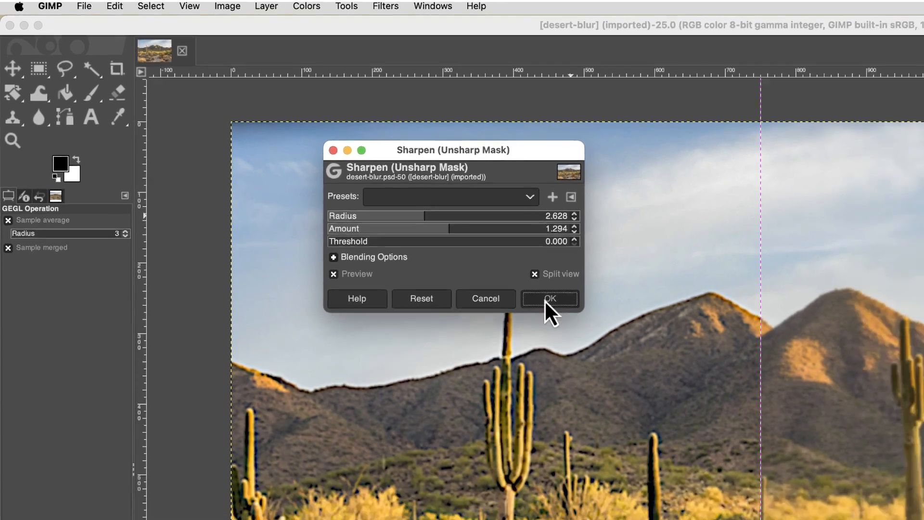
left_click(594, 327)
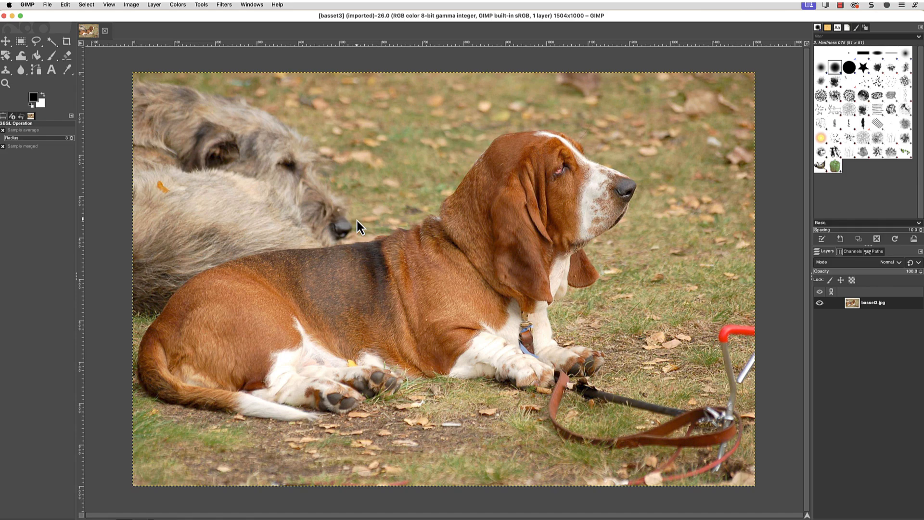
Crop the lying basset photo to about 1275 × 893 px from its upper-left corner, cutting off the leash stand
left_click(67, 42)
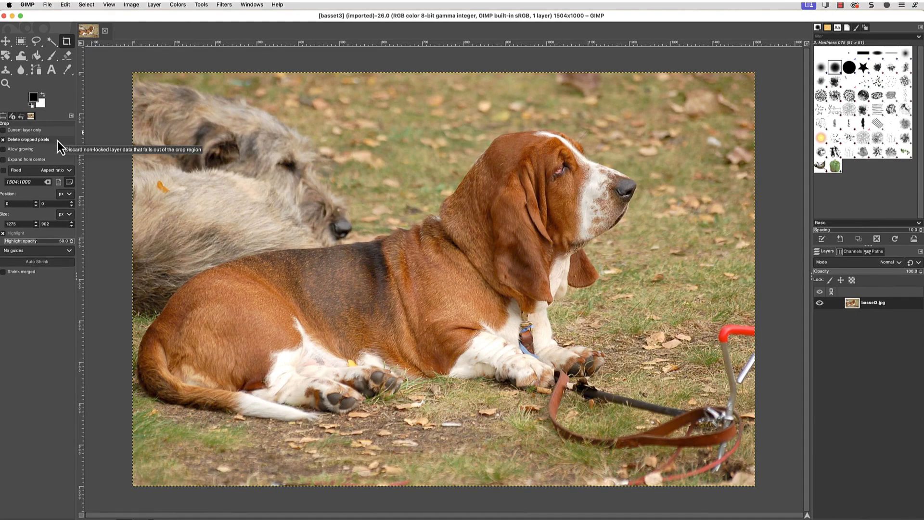
left_click_drag(128, 71, 660, 443)
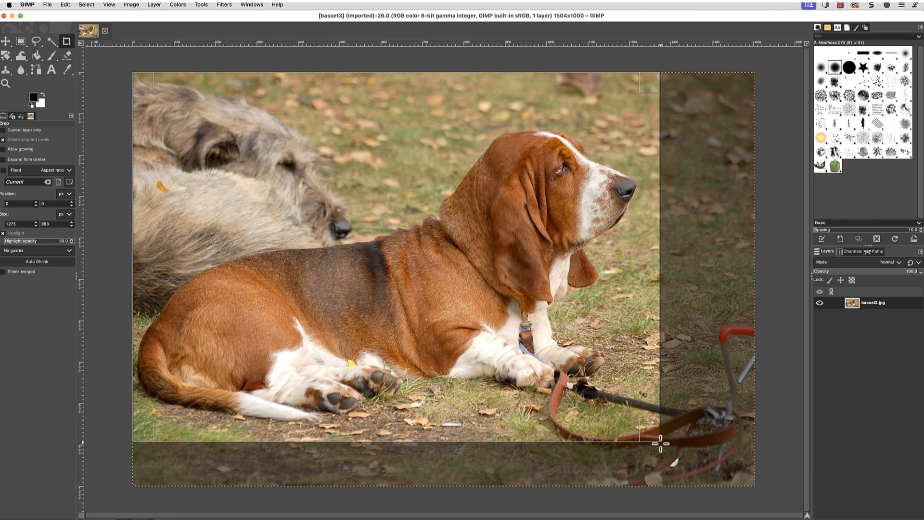
key("Return")
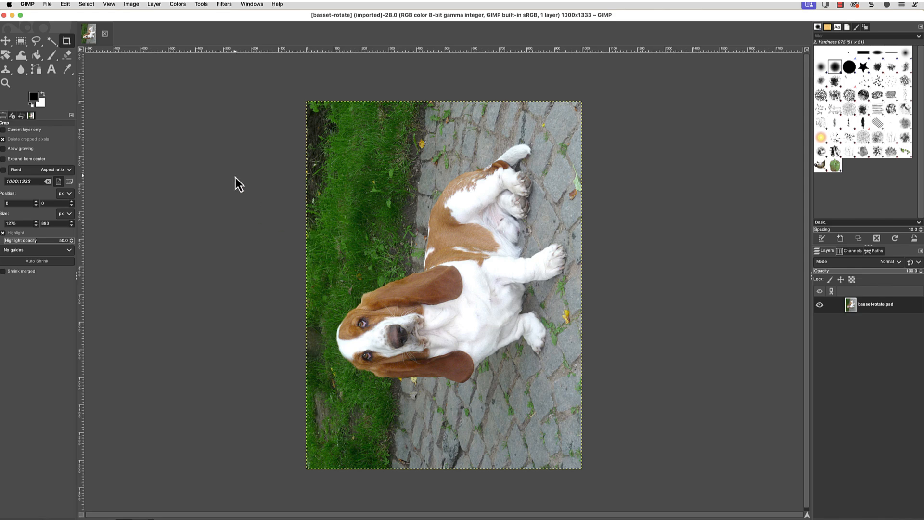
Rotate the sideways basset image 90° clockwise
left_click(139, 5)
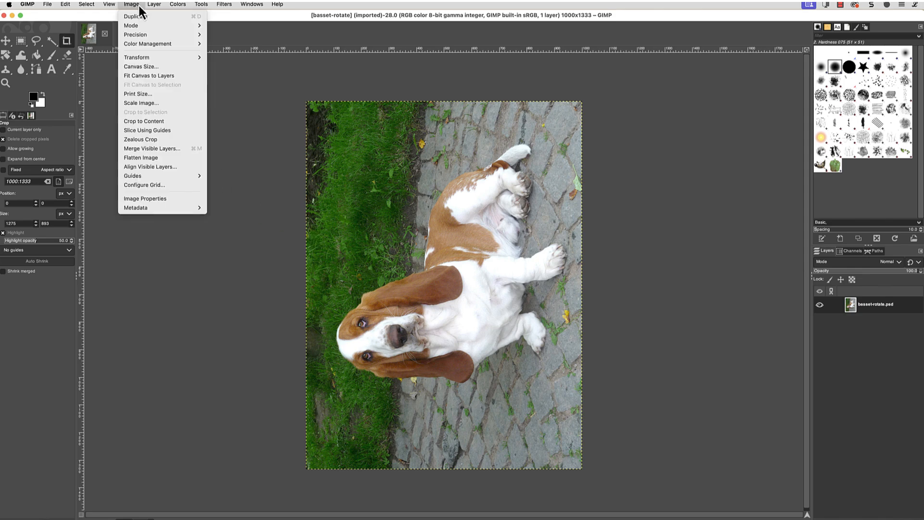
mouse_move(156, 56)
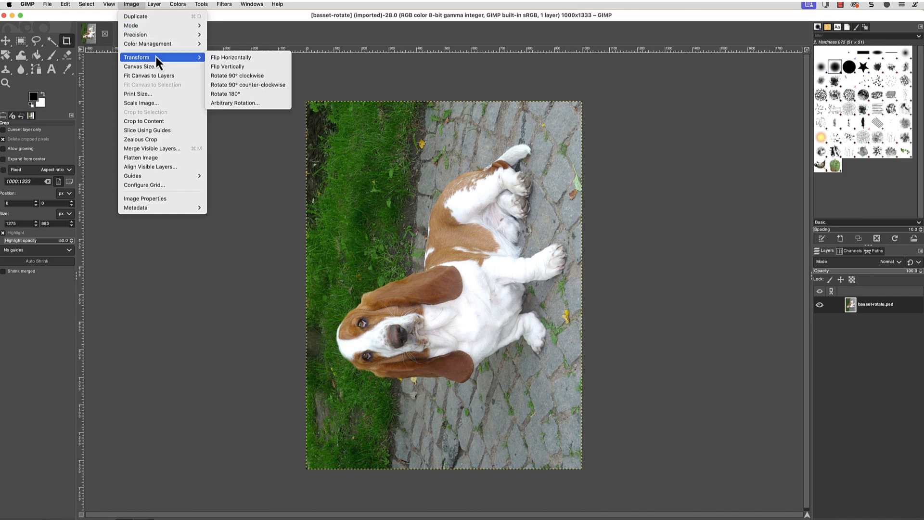
left_click(263, 79)
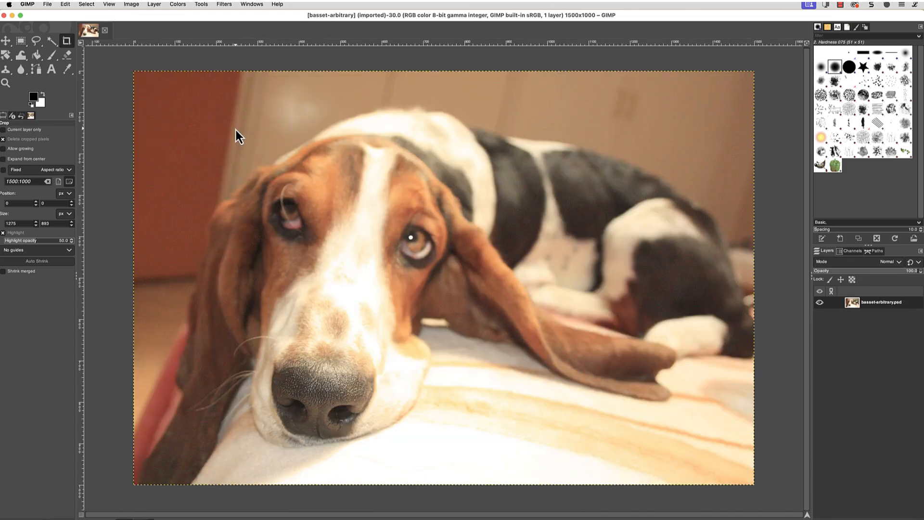
Straighten the basset close-up with an arbitrary rotation of -2.00° about its center
left_click(132, 4)
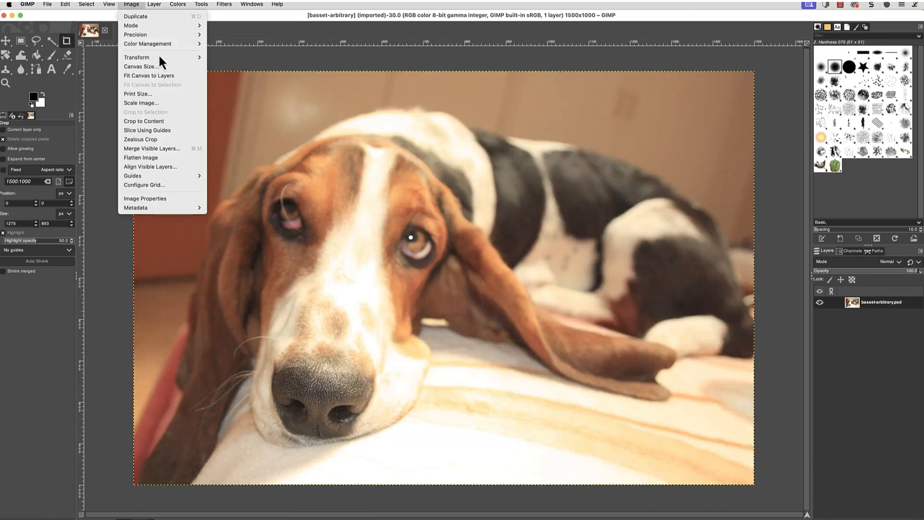
mouse_move(160, 58)
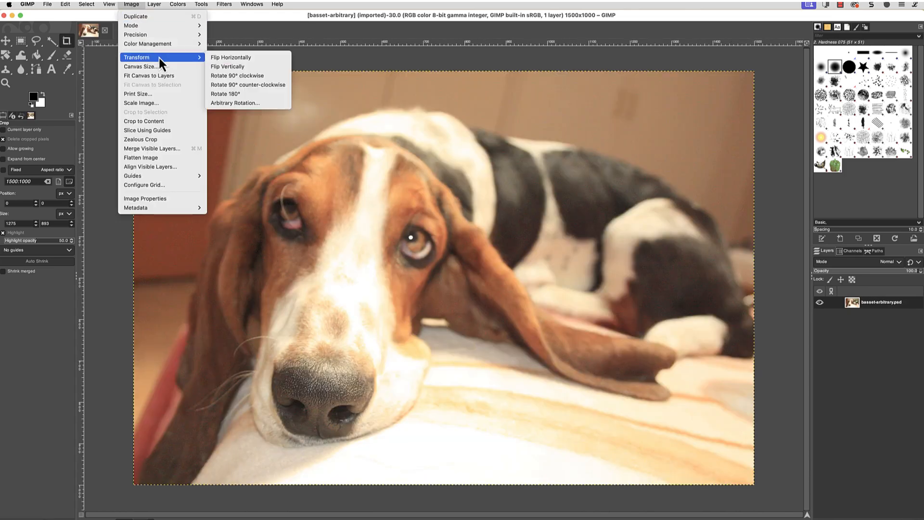
left_click(261, 103)
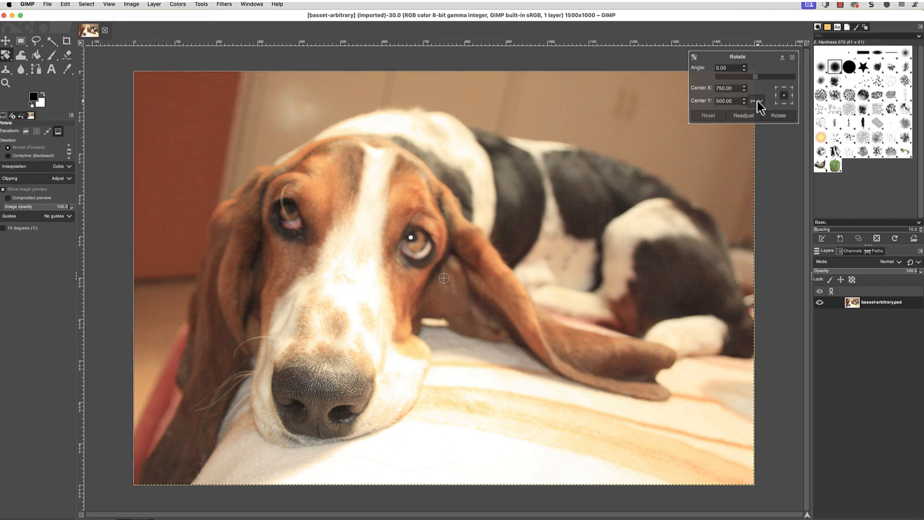
left_click_drag(754, 77, 755, 76)
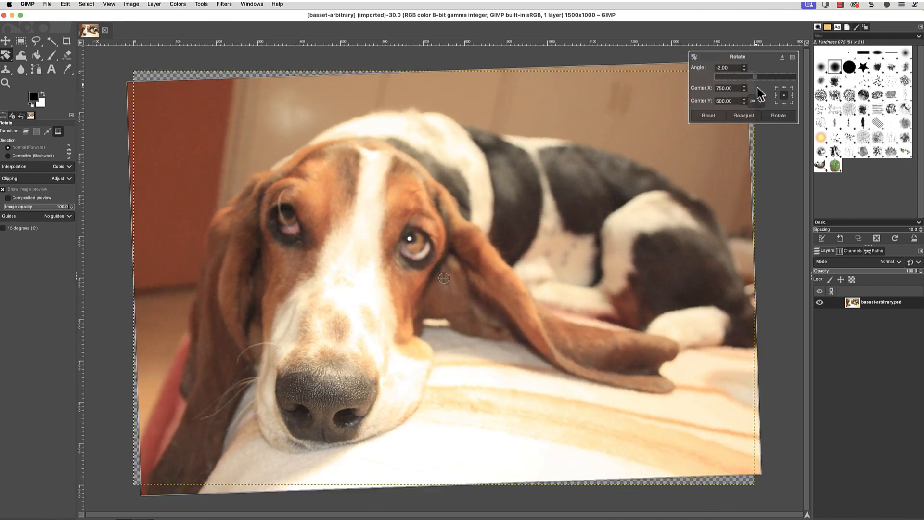
left_click(778, 116)
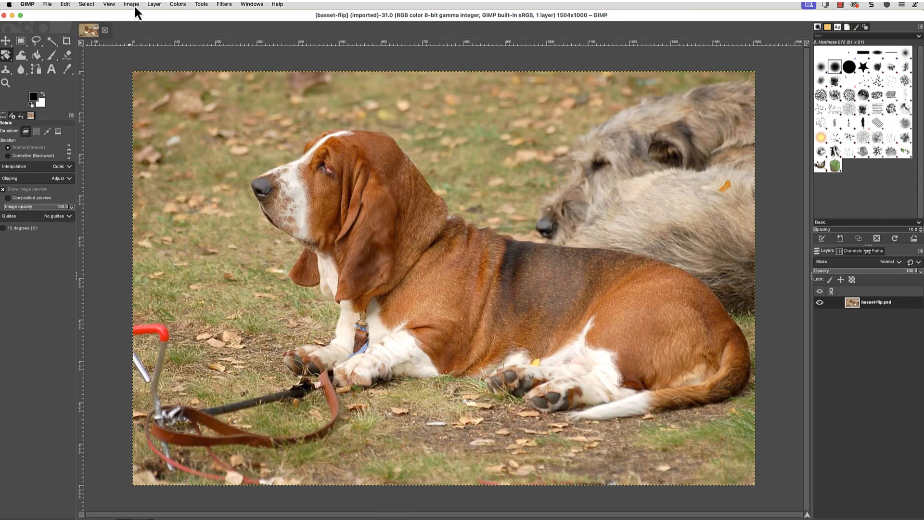
Flip the lying basset image horizontally
left_click(132, 4)
mouse_move(156, 56)
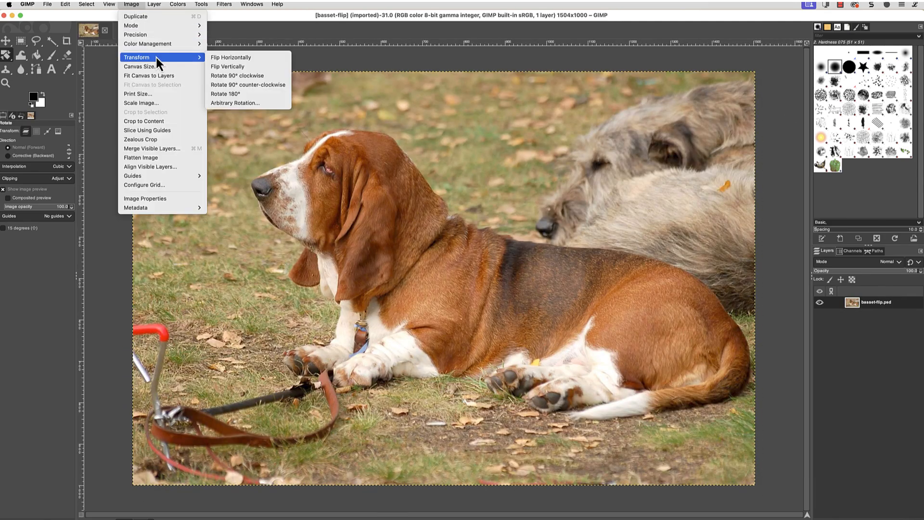
left_click(261, 60)
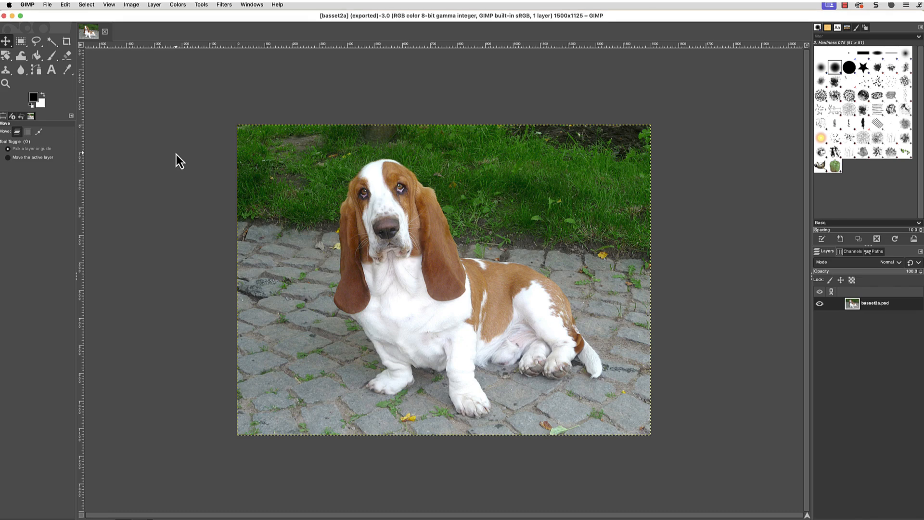
Add a text box over the cobblestones in the lower part of the sitting basset photo, reading "Tucker"
left_click(53, 72)
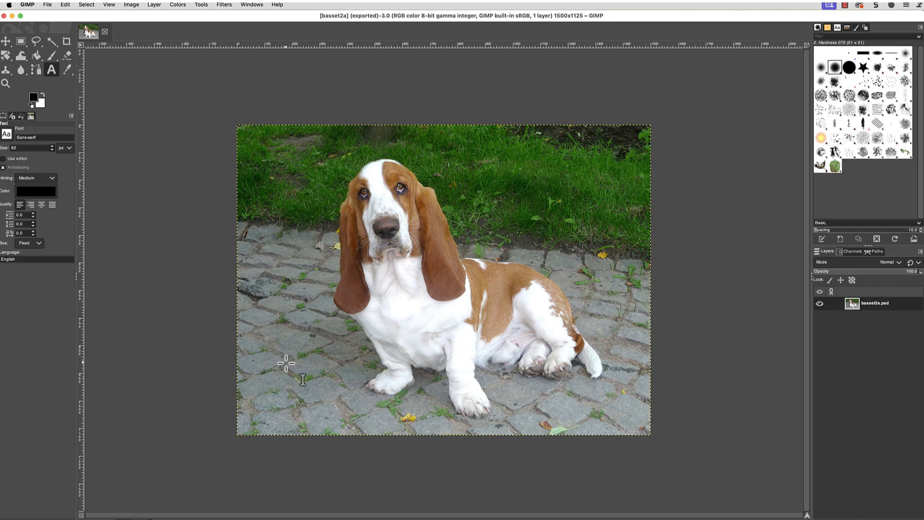
left_click_drag(300, 358, 616, 423)
type("T")
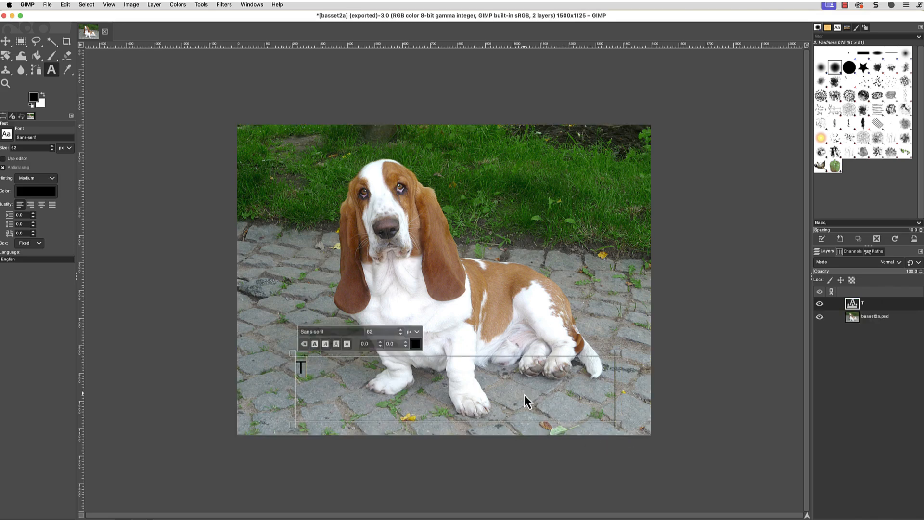
type("ucker")
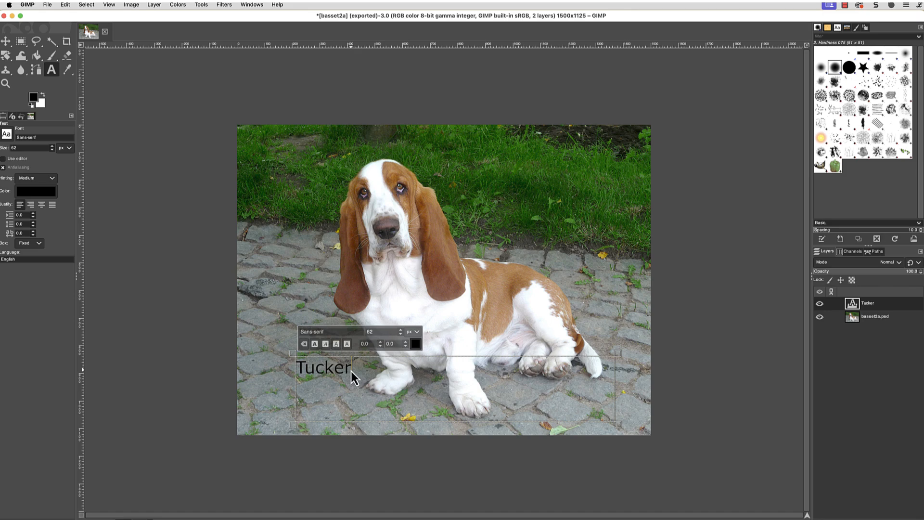
Set the word "Tucker" to size 160 px and make it bold
left_click_drag(355, 375, 297, 371)
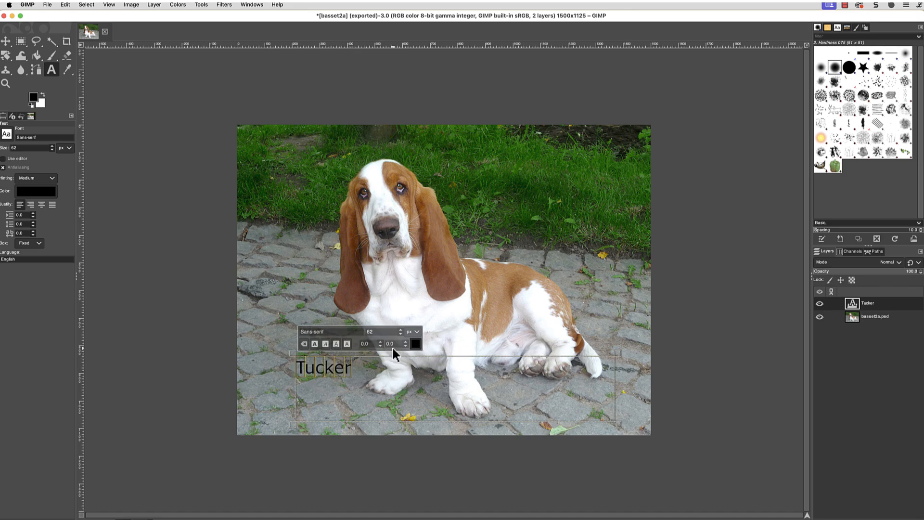
double_click(386, 333)
type("160")
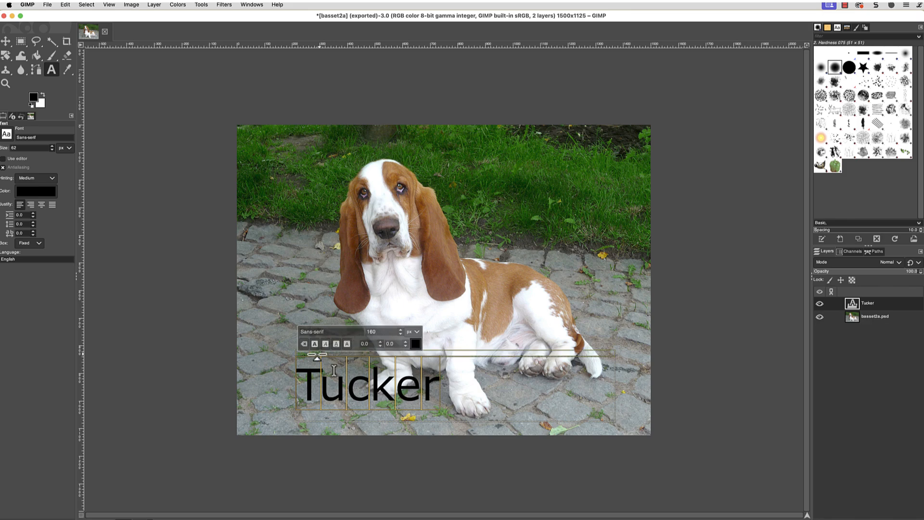
left_click(316, 343)
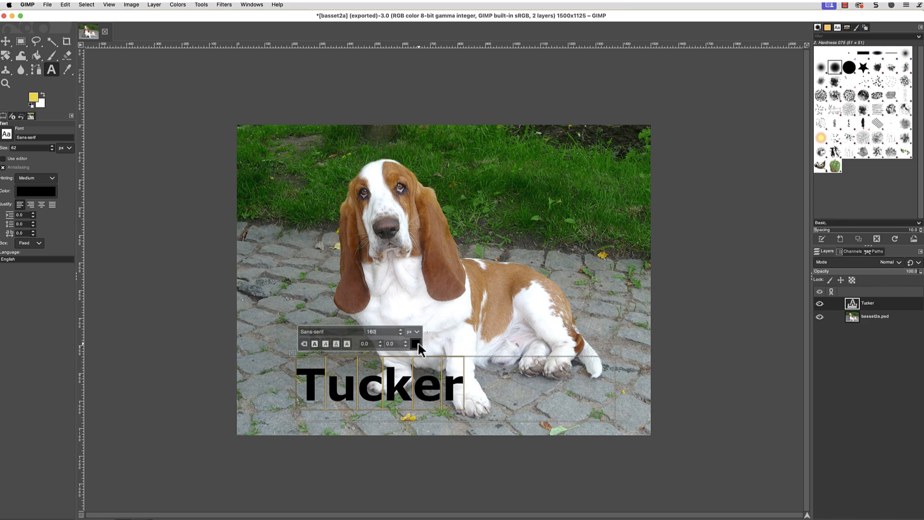
Color the word "Tucker" yellow (f5d700), center-align it in its text box, and finish editing the text
left_click(418, 345)
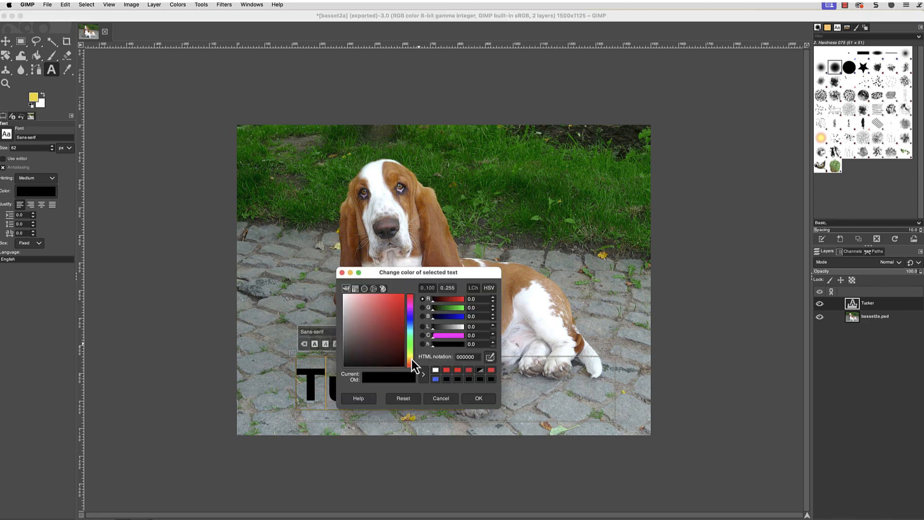
left_click_drag(412, 360, 412, 355)
left_click(404, 299)
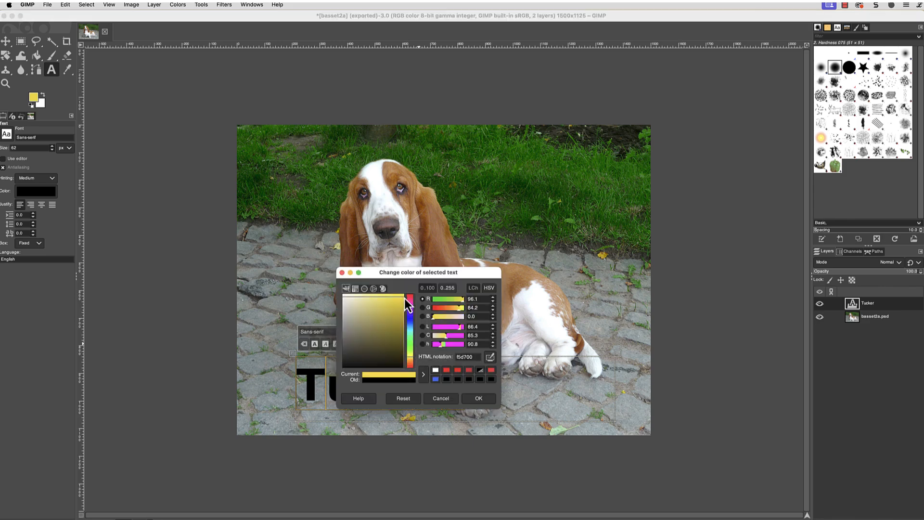
left_click(478, 398)
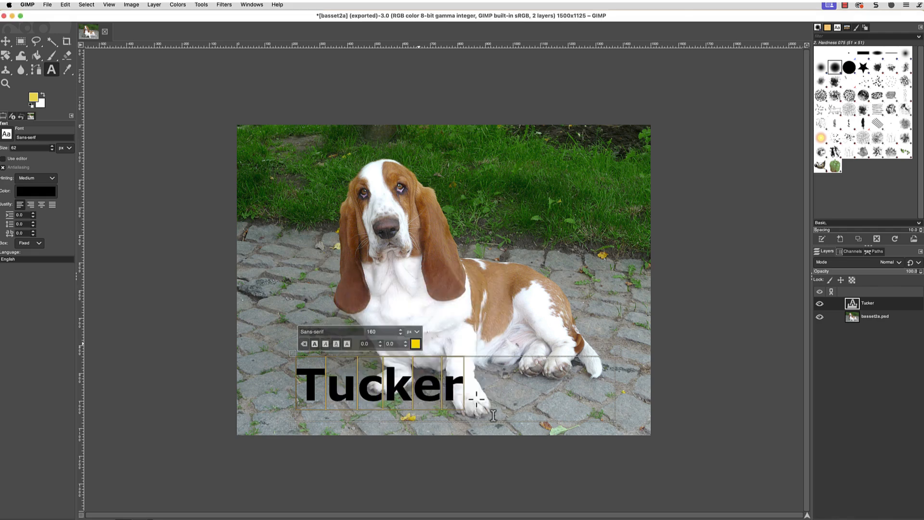
left_click(41, 205)
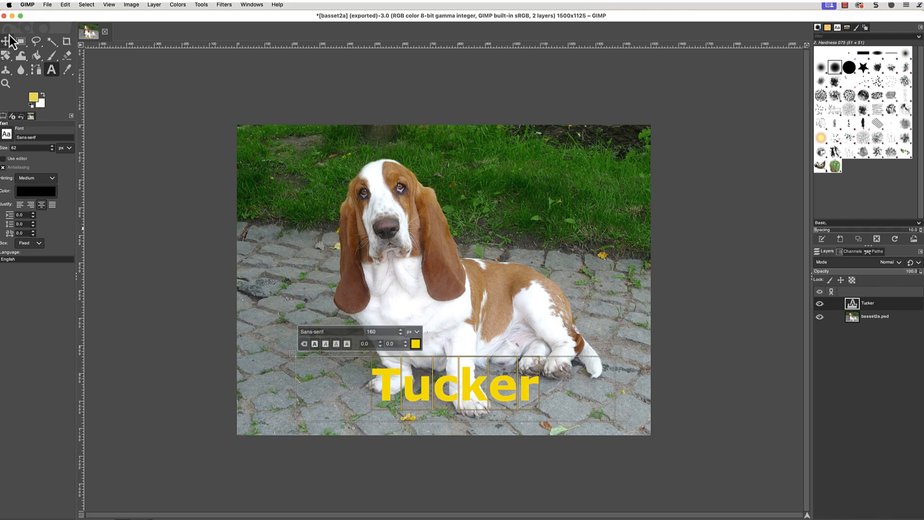
key("Escape")
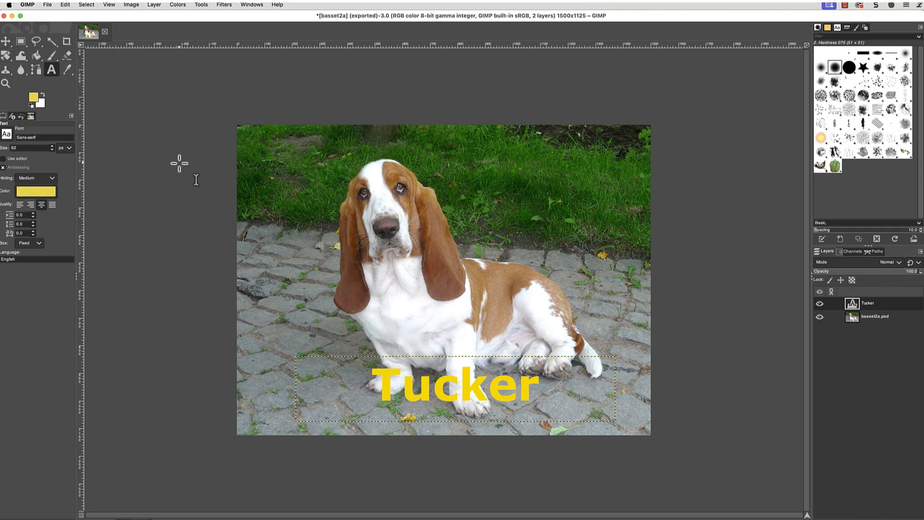
left_click(5, 46)
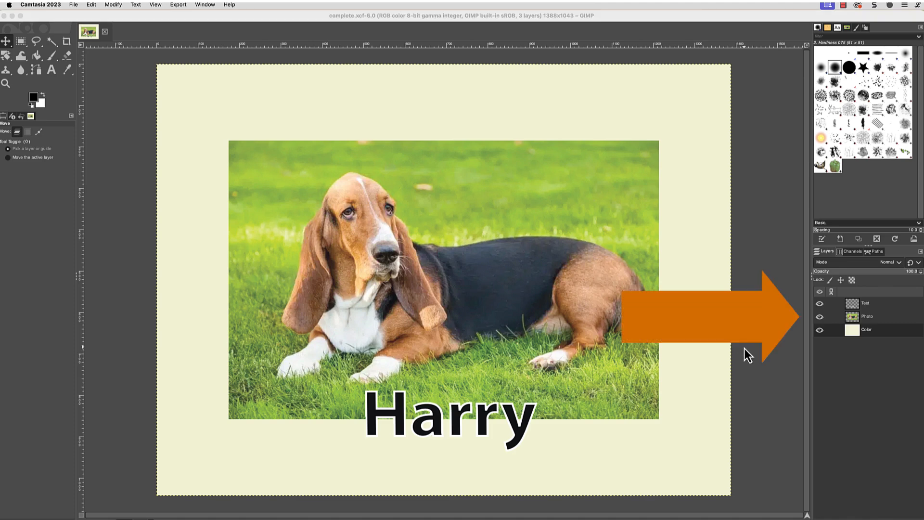
Move the Color layer above the Photo layer in the basset composition, and restore Photo above Color
left_click(886, 307)
mouse_move(882, 305)
left_mouse_down()
mouse_move(882, 325)
mouse_move(884, 304)
mouse_move(881, 315)
left_mouse_up()
left_click(881, 331)
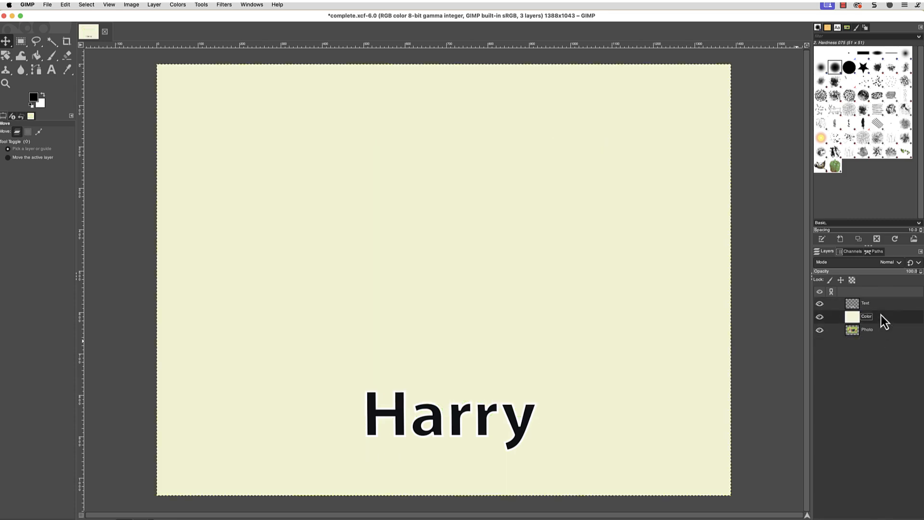
left_click(880, 335)
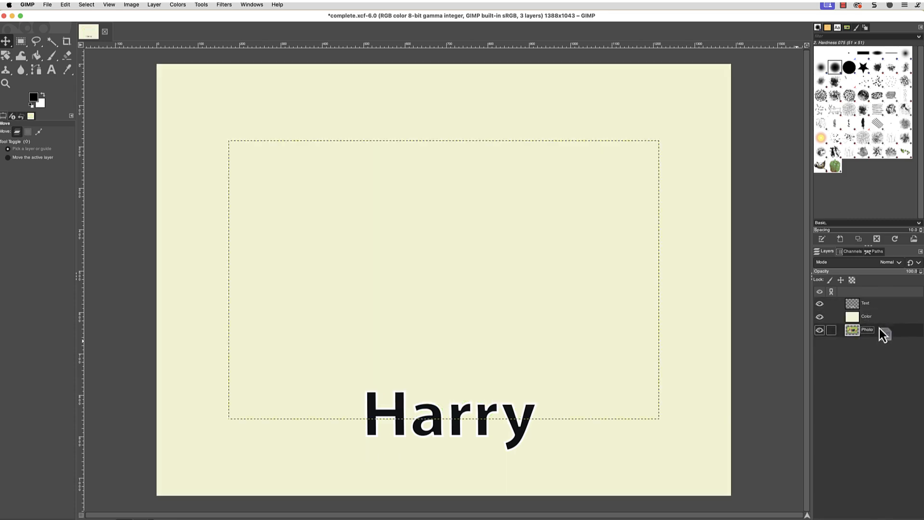
left_click_drag(880, 317, 880, 317)
Move the "Harry" text layer to the upper-left part of the photo, over the dog's head
left_click(881, 306)
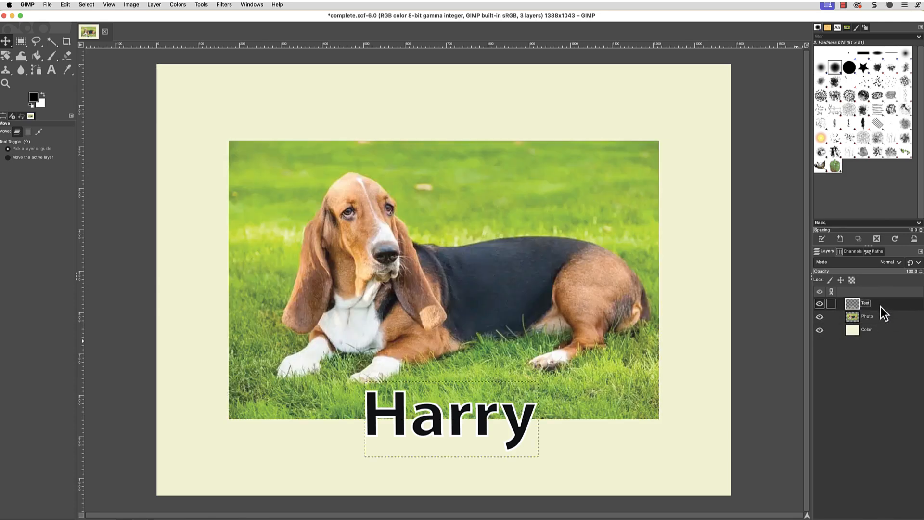
mouse_move(912, 272)
left_mouse_down()
mouse_move(835, 283)
mouse_move(921, 278)
left_mouse_up()
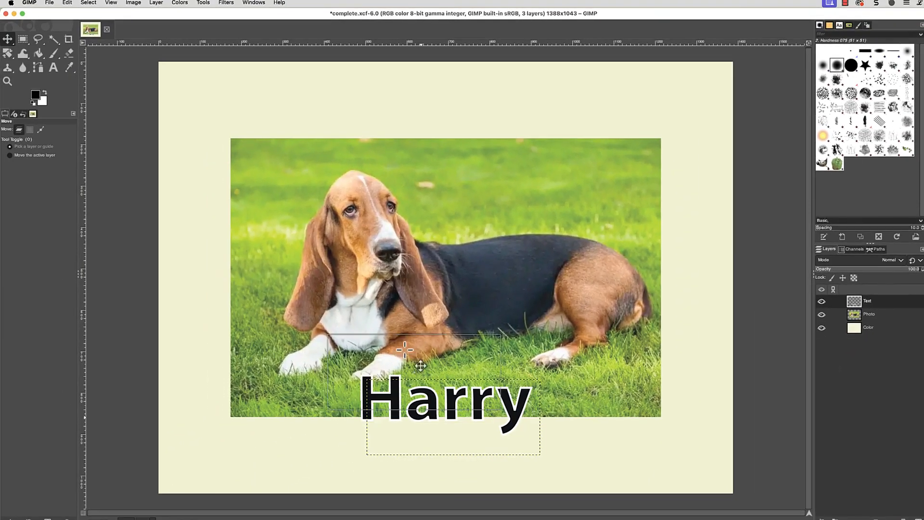
left_click_drag(453, 406, 328, 165)
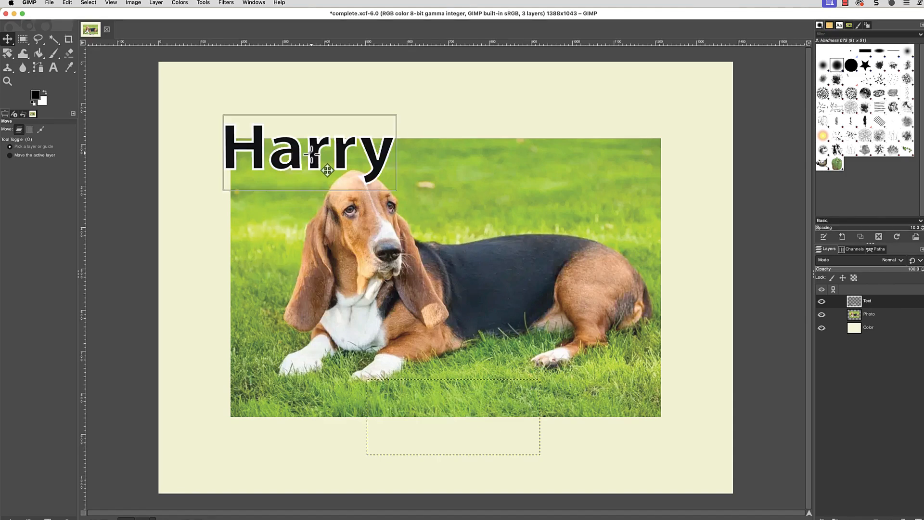
Recolor the Color layer to light blue using Hue-Saturation with a hue of 138.5 and increased saturation
left_click(883, 328)
left_click(180, 2)
left_click(188, 42)
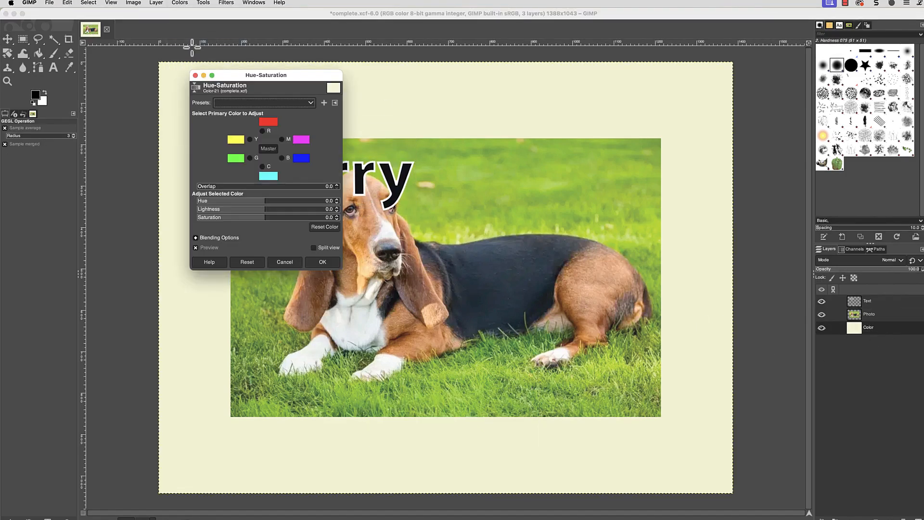
left_click_drag(266, 200, 322, 203)
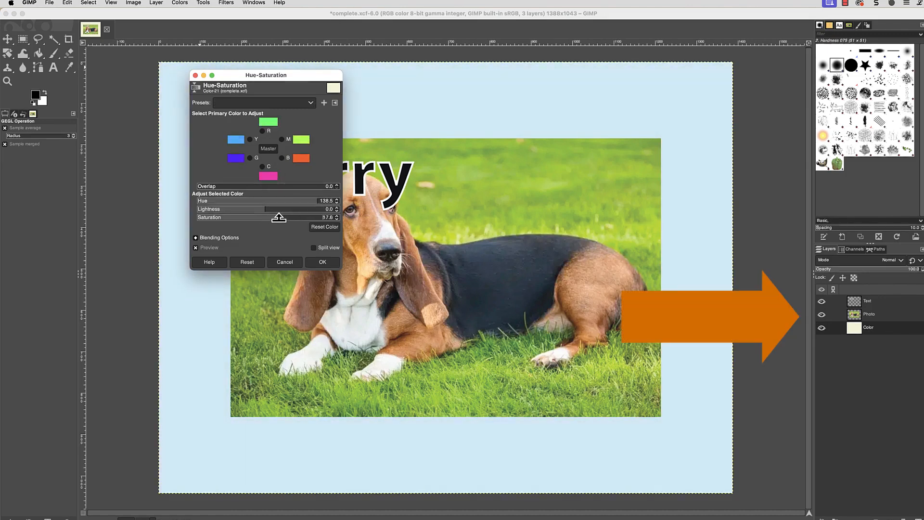
left_click(322, 262)
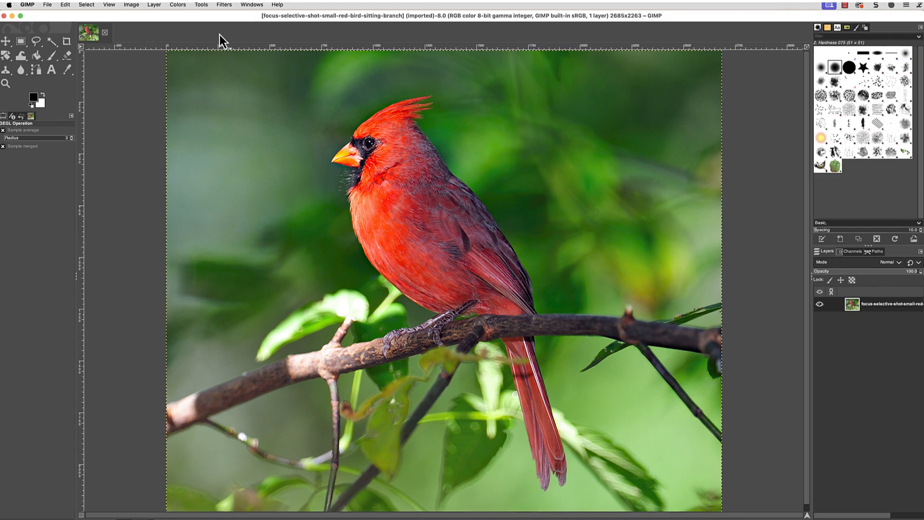
Sharpen the cardinal photo using Unsharp Mask with radius 3.000, amount 0.500 and threshold 0.000
left_click(224, 4)
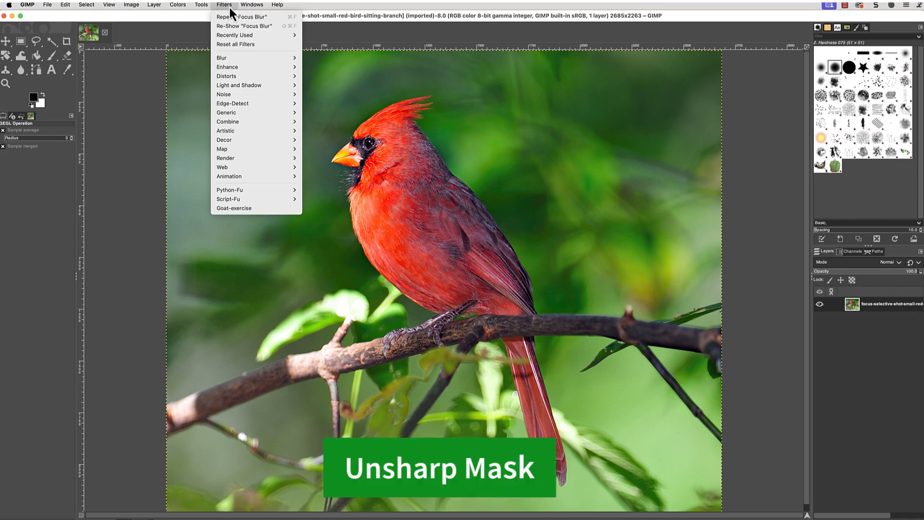
mouse_move(251, 68)
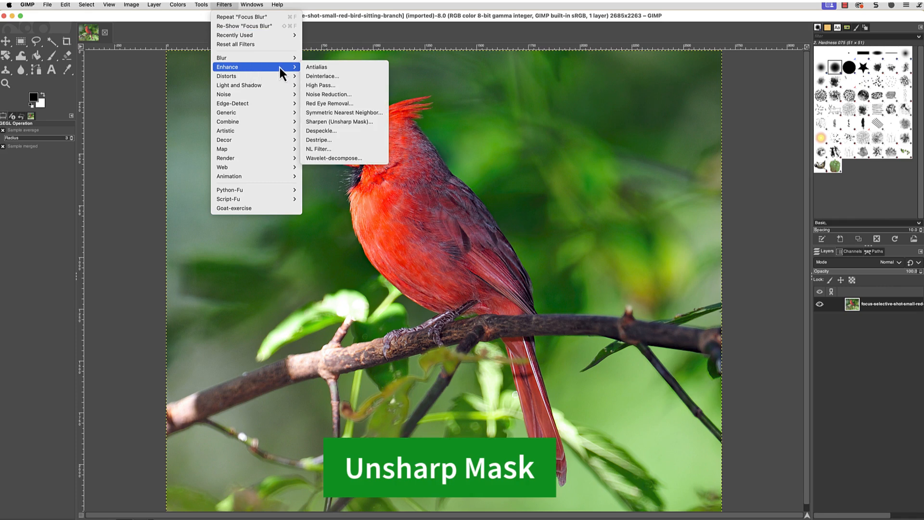
left_click(368, 121)
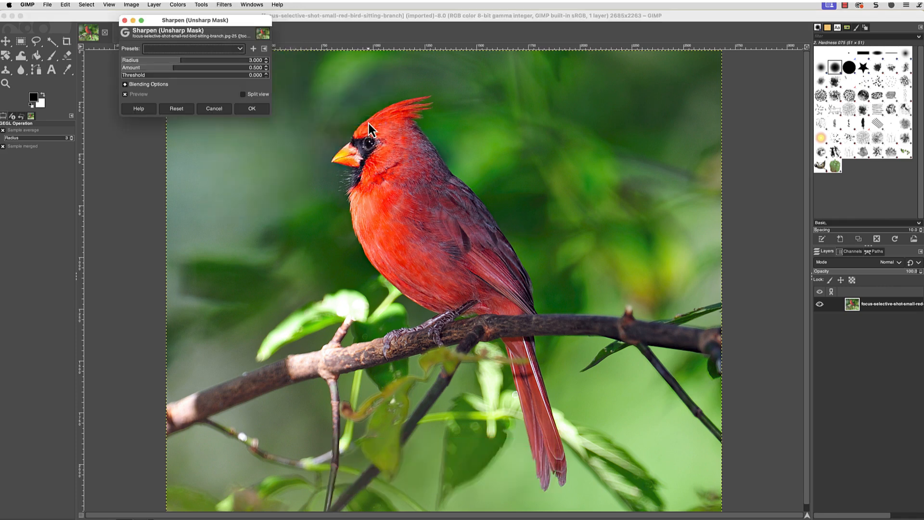
left_click(252, 108)
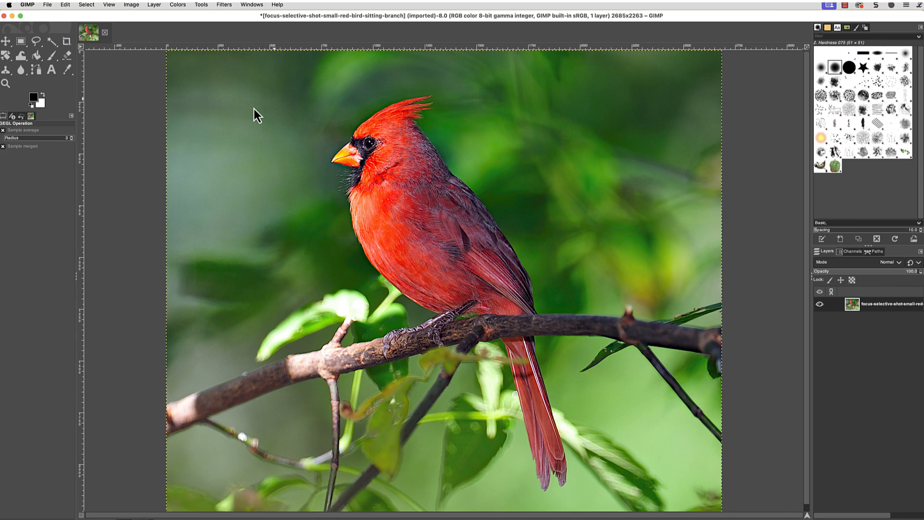
Apply a Gaussian Blur with increased X and Y sizes to the cardinal photo, and undo it
left_click(224, 4)
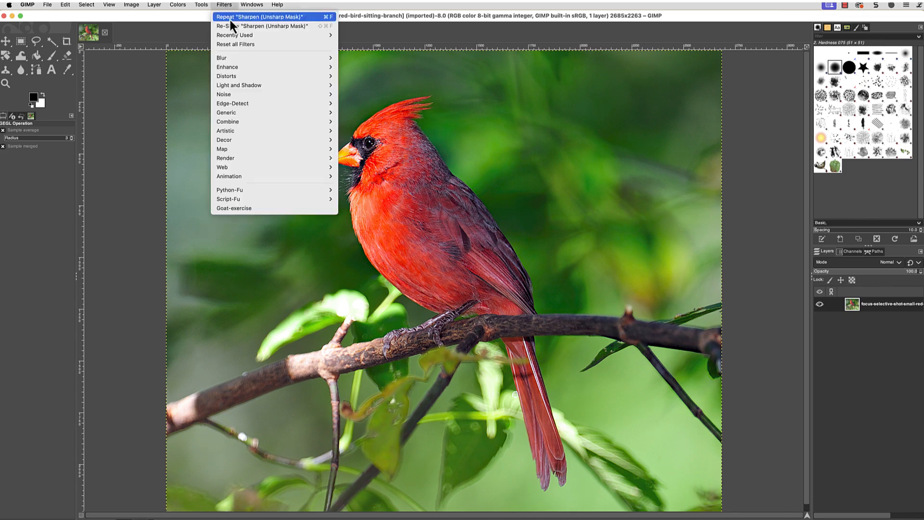
mouse_move(245, 58)
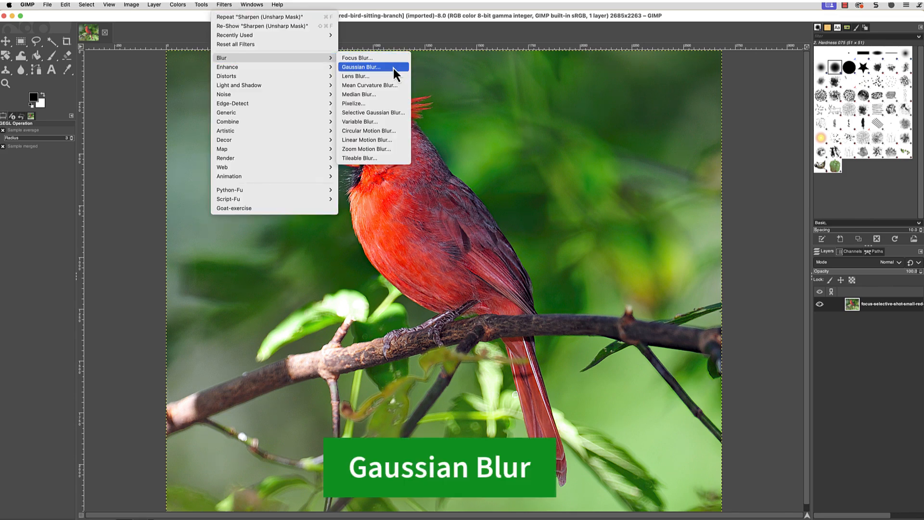
left_click(393, 67)
left_click(252, 55)
left_click(252, 55)
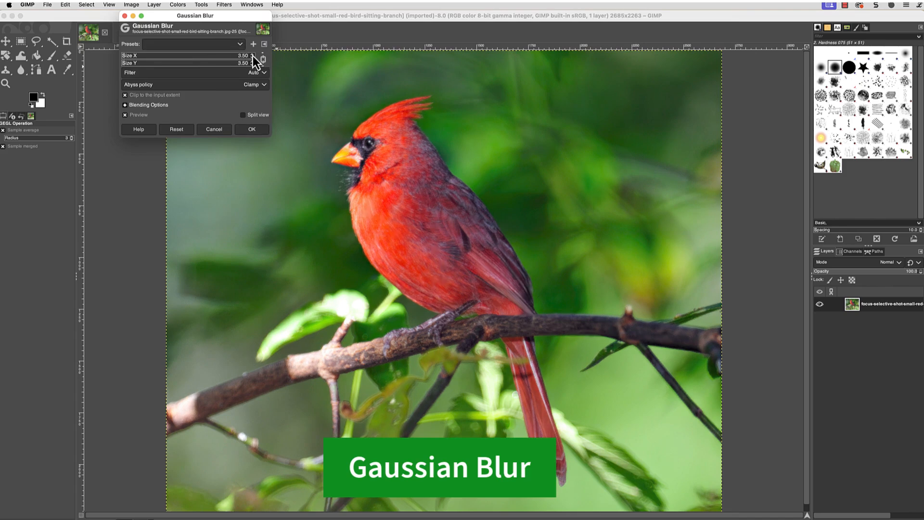
left_click(253, 56)
left_click(253, 55)
left_click(252, 129)
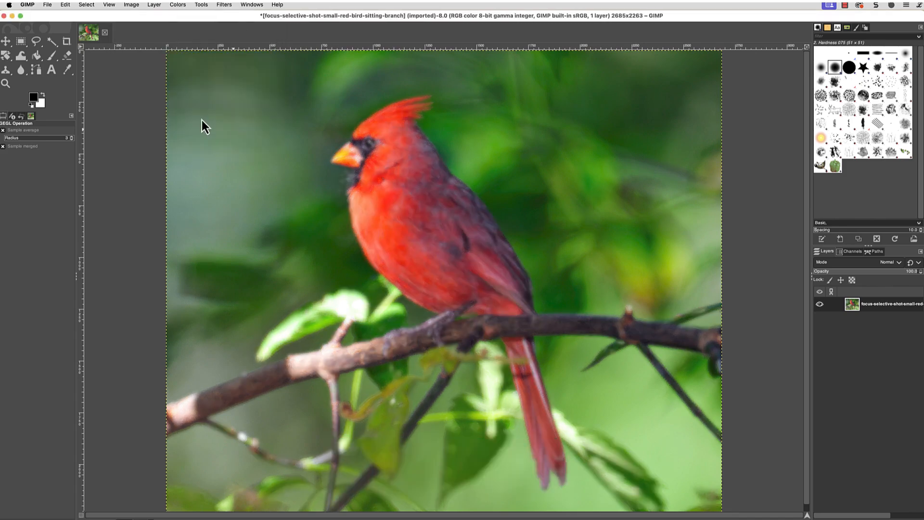
key("super+z")
Apply a circular Focus Blur of radius 25.00 centered on the cardinal's head, and undo it
left_click(225, 5)
mouse_move(244, 58)
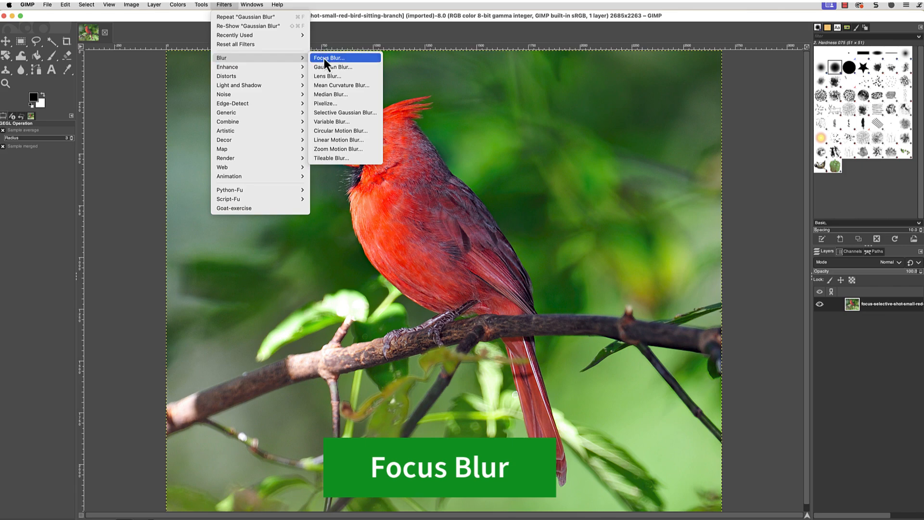
left_click(352, 60)
left_click_drag(444, 263, 380, 151)
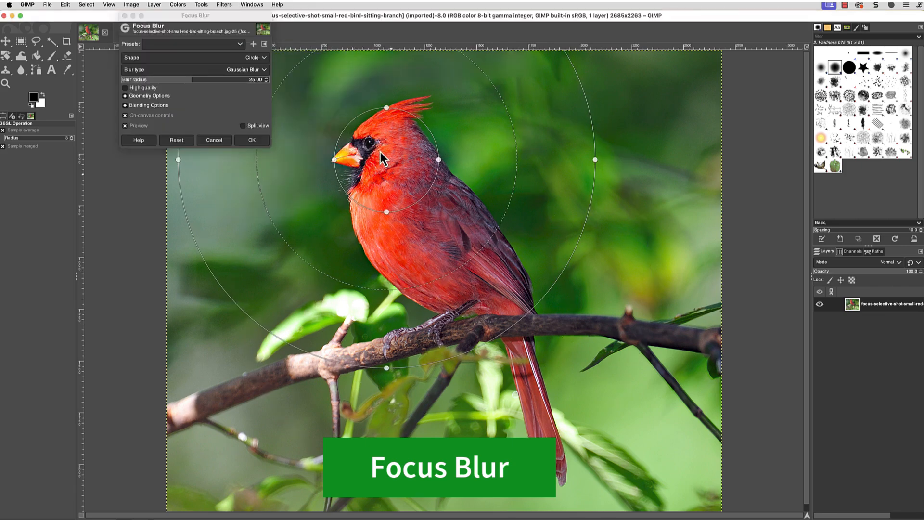
left_click(252, 140)
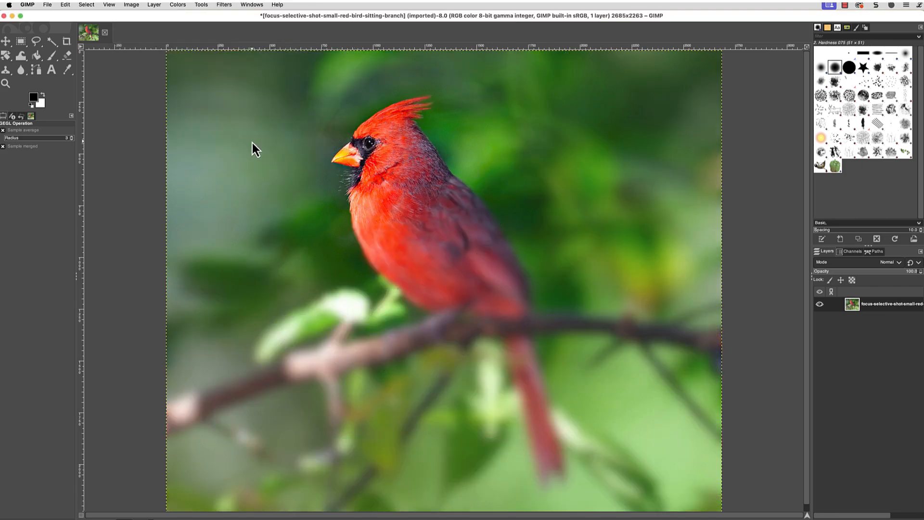
key("super+z")
Try Pixelize on the cardinal photo with square blocks of increased width and height
left_click(224, 5)
mouse_move(259, 58)
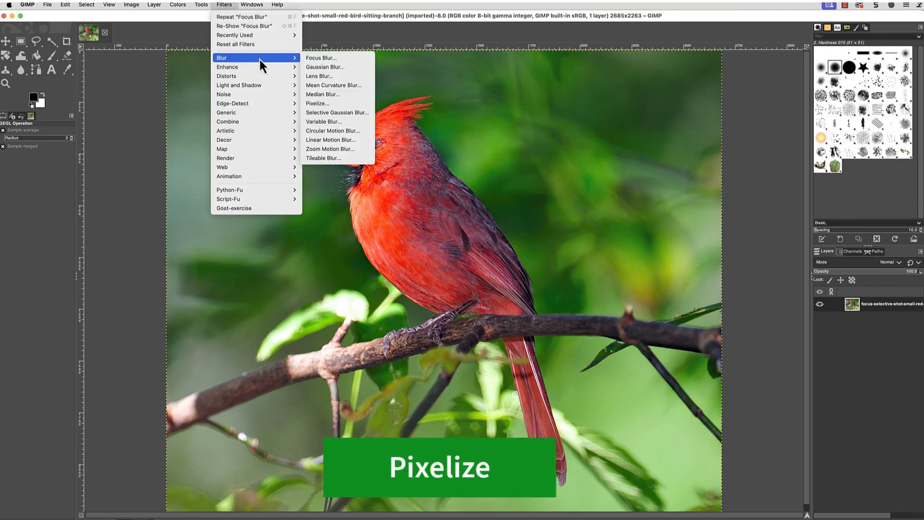
left_click(360, 103)
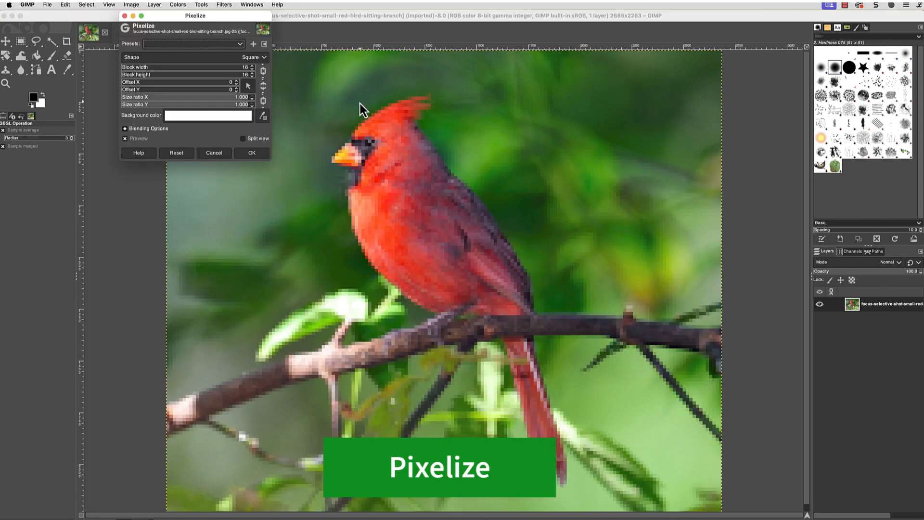
left_click(252, 67)
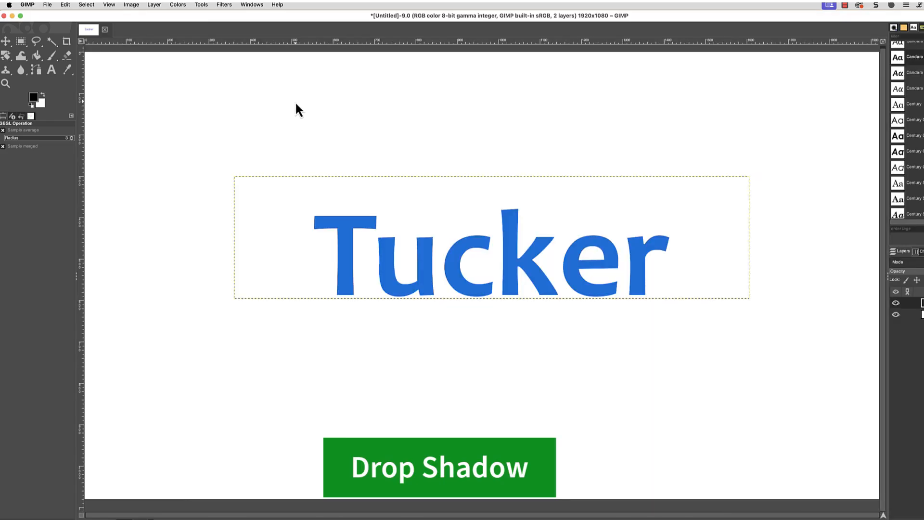
Add a drop shadow to the blue "Tucker" text with X and Y offsets of 7.013 and opacity 0.591
left_click(224, 5)
mouse_move(289, 85)
left_click(332, 131)
left_click_drag(205, 62, 196, 62)
left_click(198, 111)
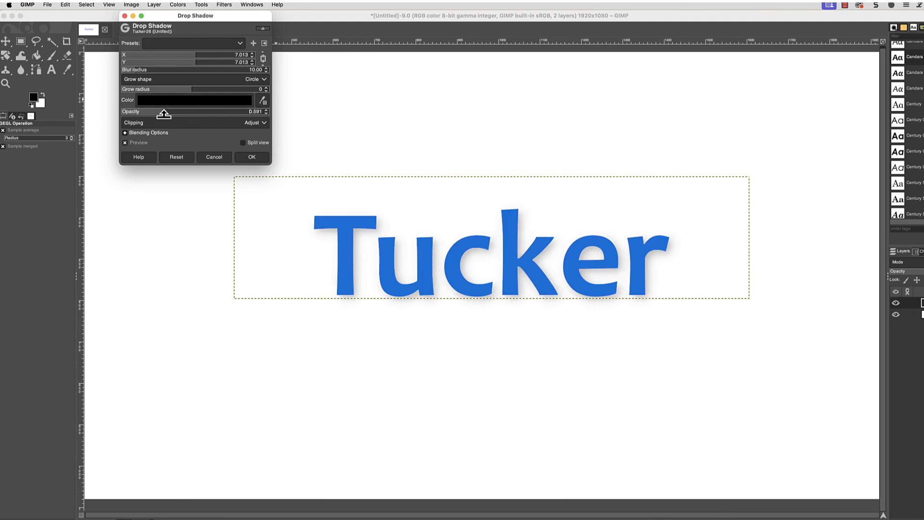
left_click(252, 157)
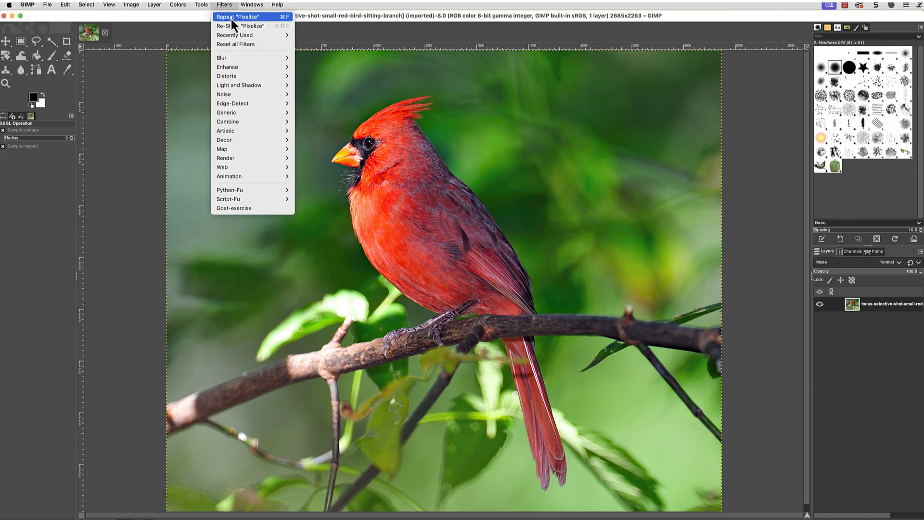
Apply the Oilify filter to the cardinal photo with mask radius 4, exponent 8 and 128 intensities
mouse_move(268, 132)
left_click(306, 167)
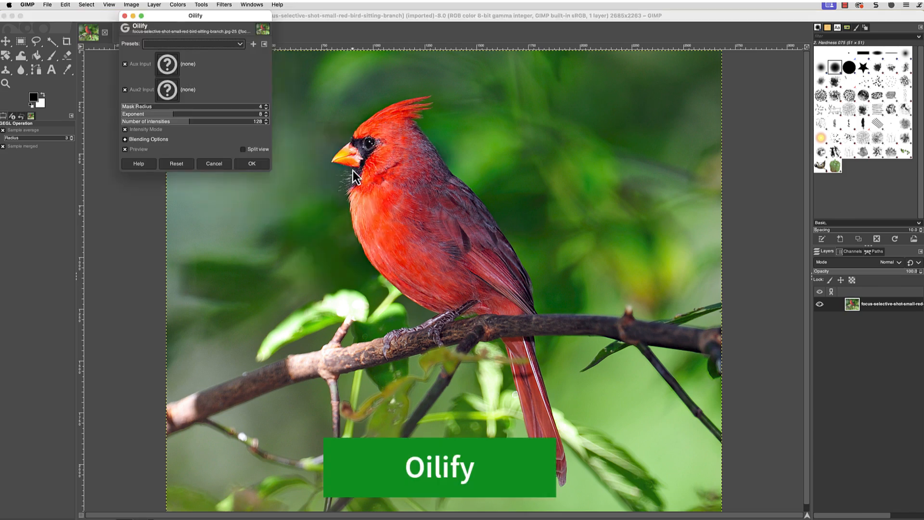
left_click(250, 165)
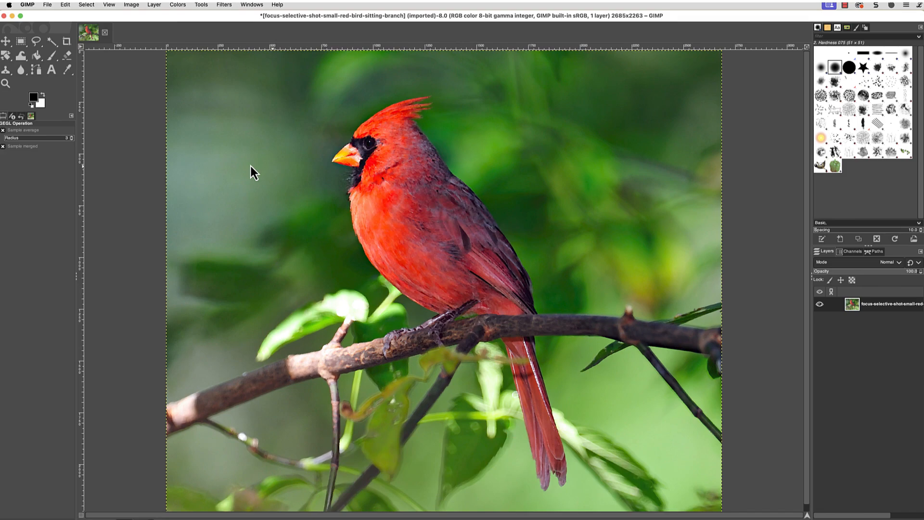
Apply the artistic Waterpixels filter to the cardinal photo with its default settings
left_click(224, 4)
mouse_move(247, 131)
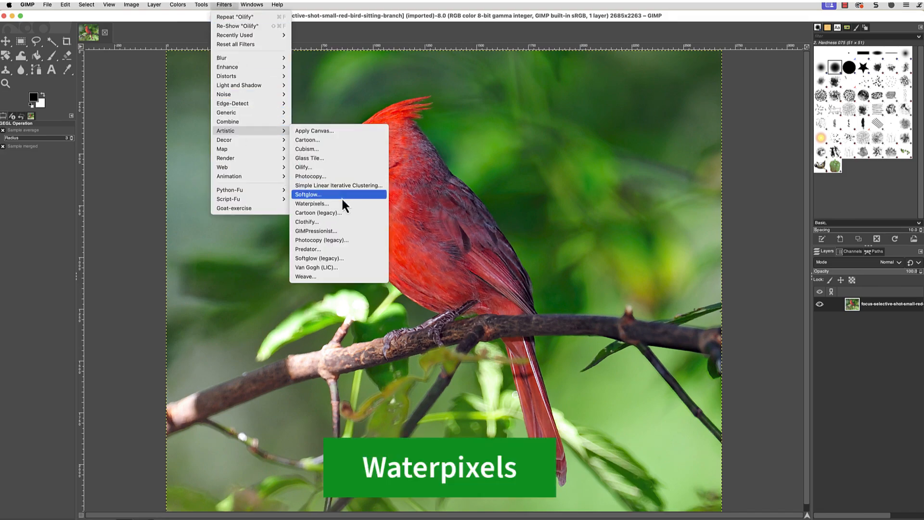
left_click(346, 204)
left_click(250, 116)
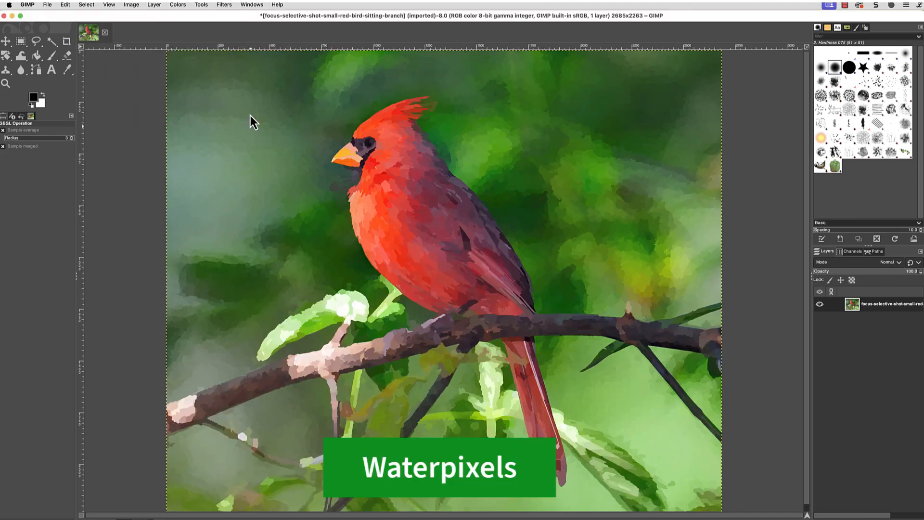